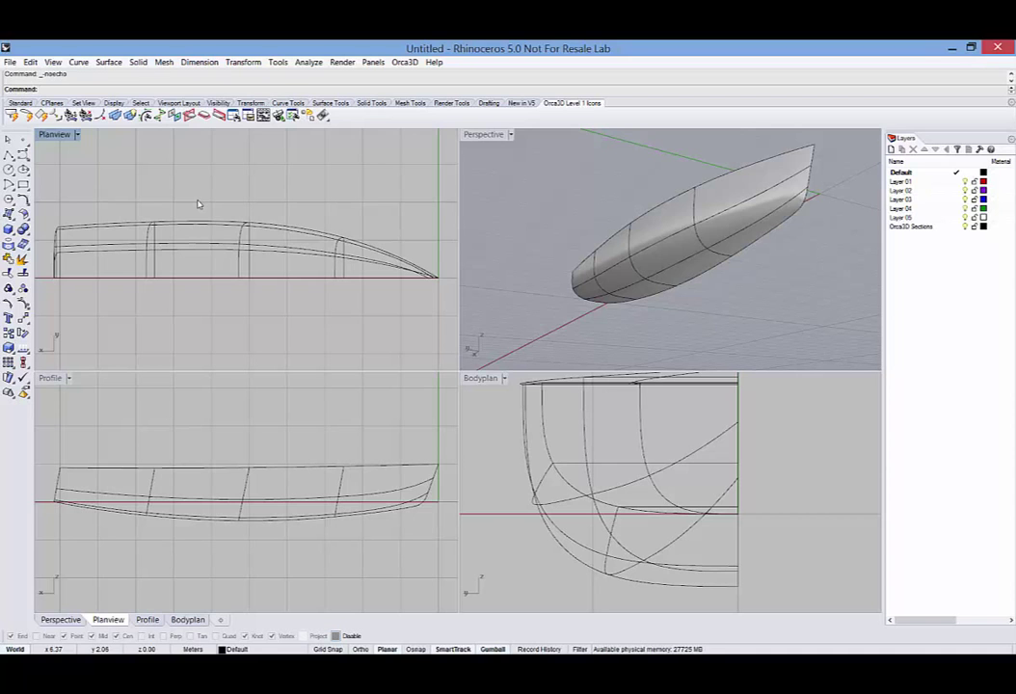
pyautogui.click(33, 63)
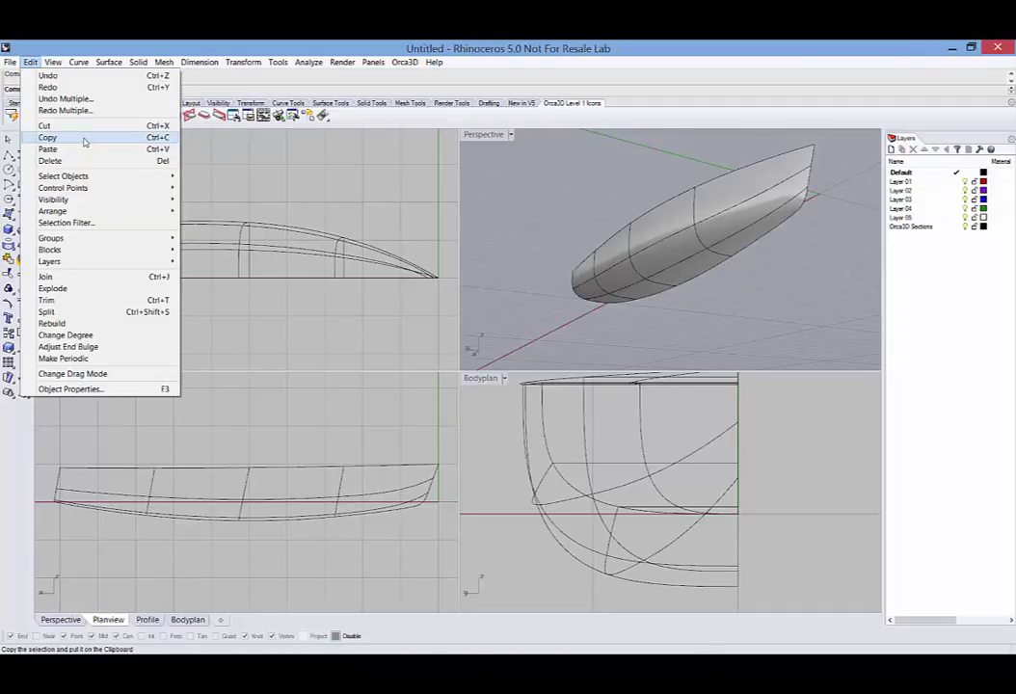
pyautogui.moveTo(588, 223); pyautogui.dragTo(557, 221, button='right')
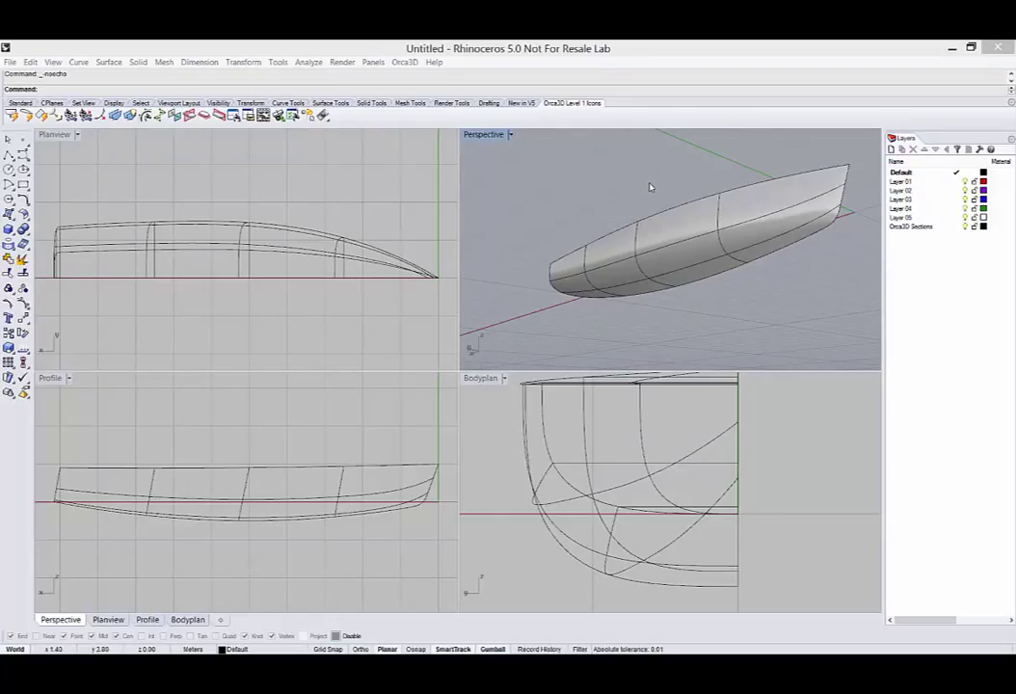
pyautogui.moveTo(650, 187); pyautogui.dragTo(817, 233, button='right')
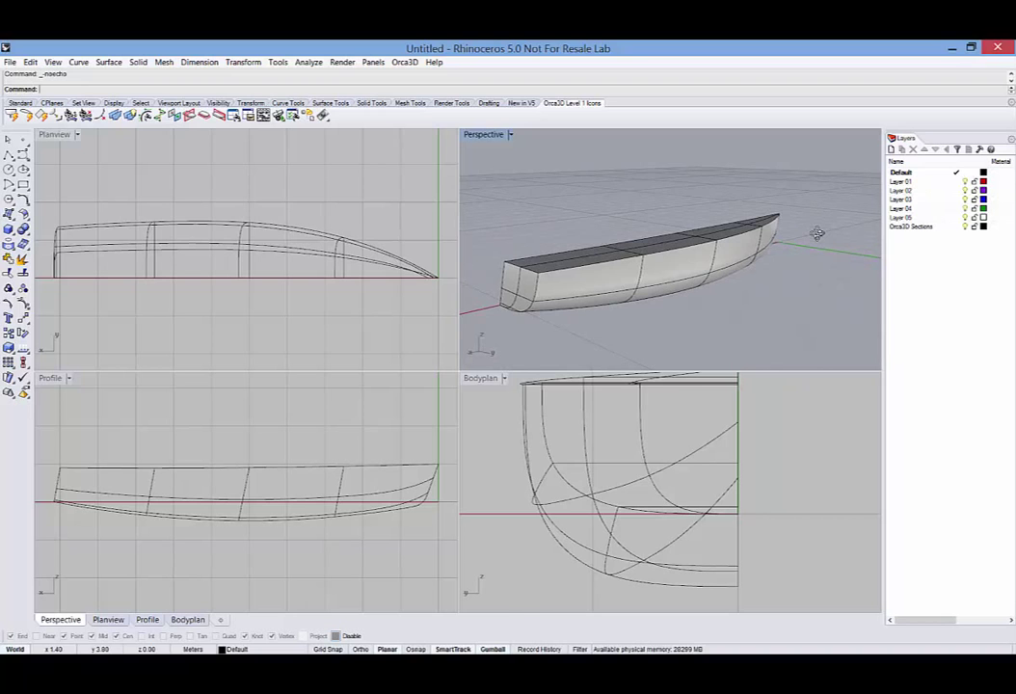
pyautogui.moveTo(817, 233); pyautogui.dragTo(650, 191, button='right')
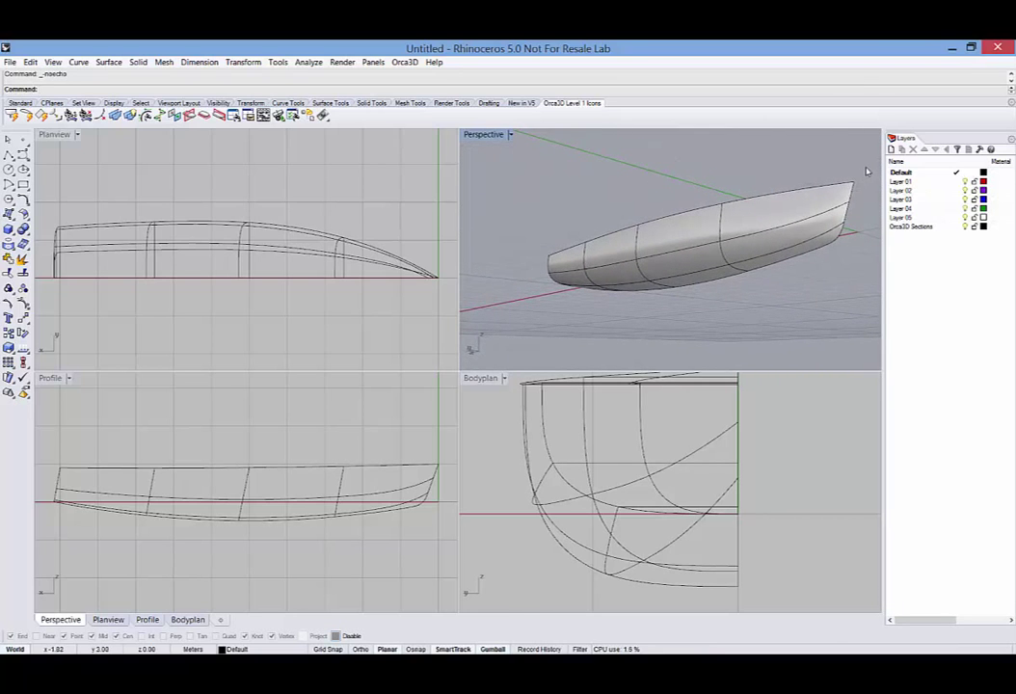
# Select all the hull surfaces and start defining Orca3D sections with Stations as the section type.
pyautogui.hotkey('ctrl', 'a')
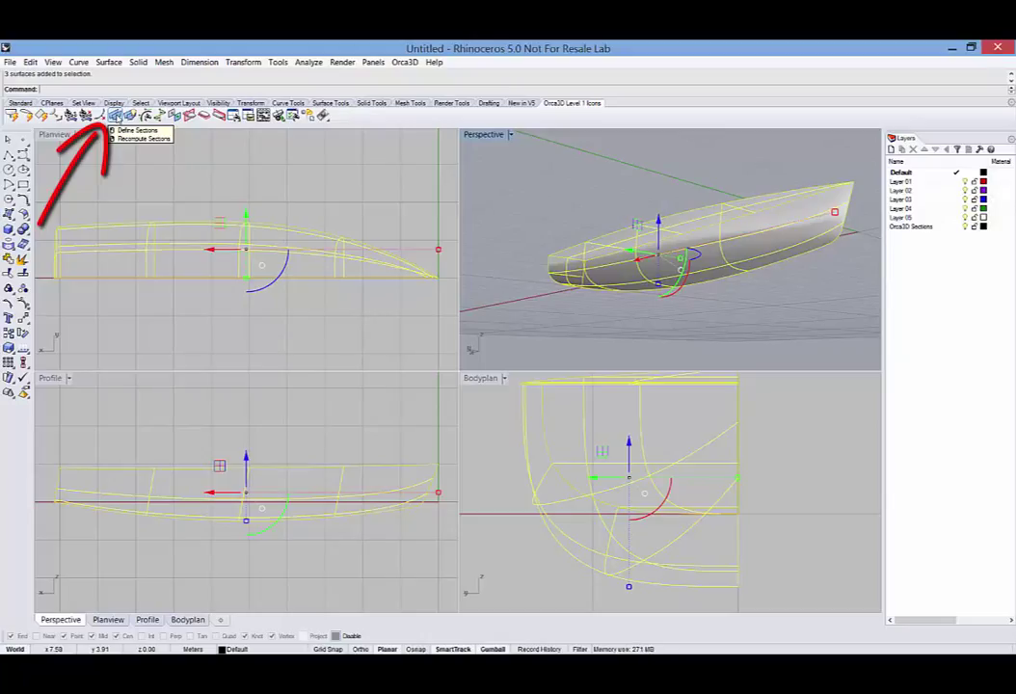
pyautogui.click(114, 115)
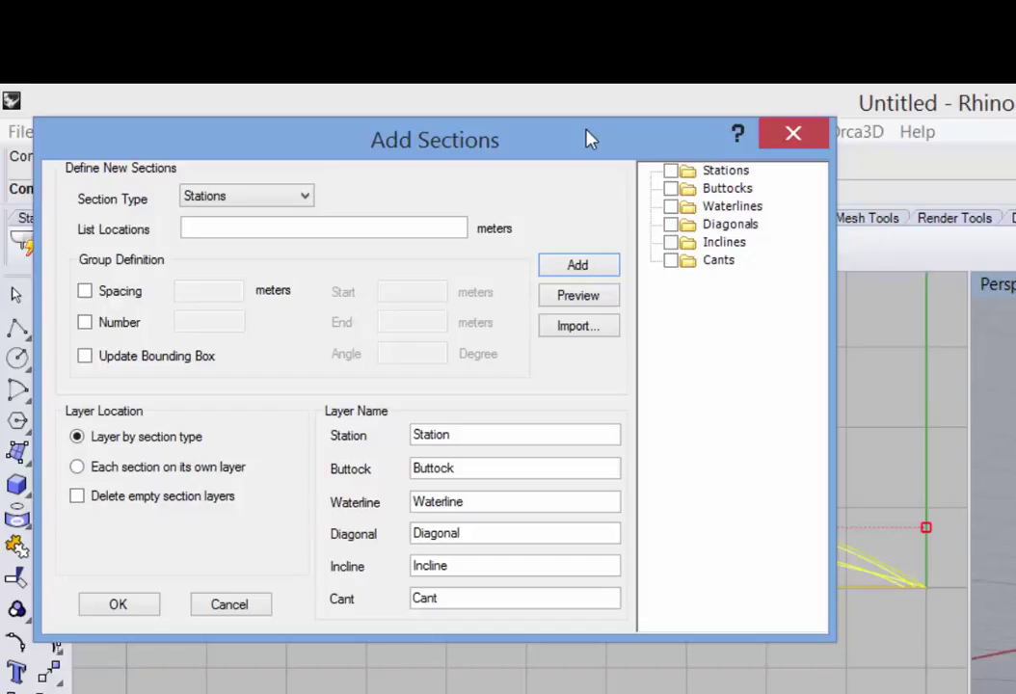
pyautogui.click(305, 199)
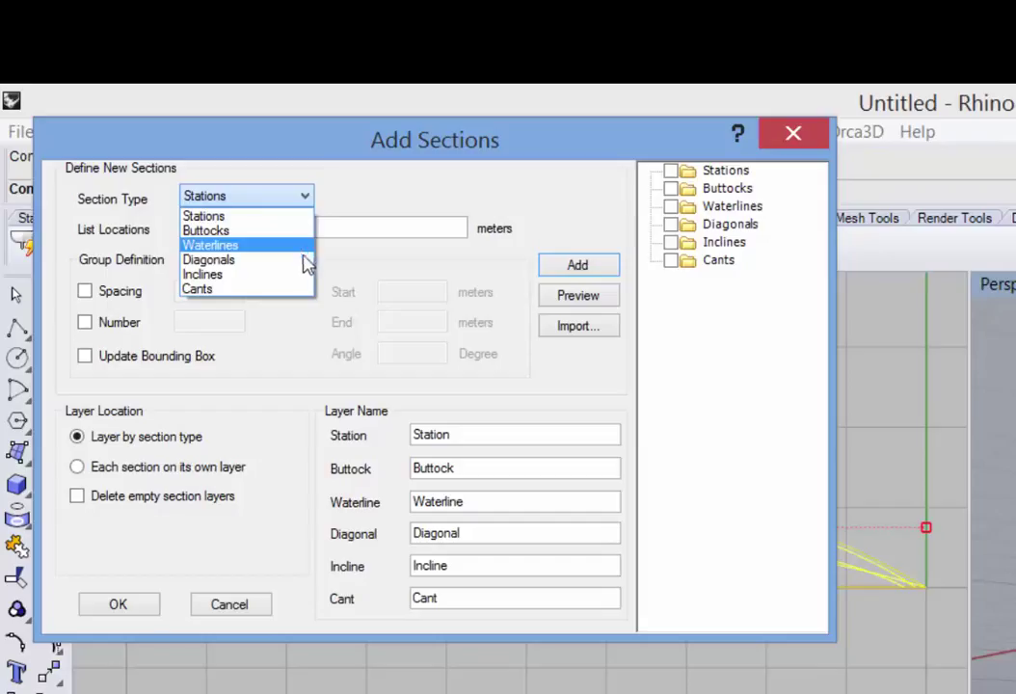
pyautogui.click(288, 218)
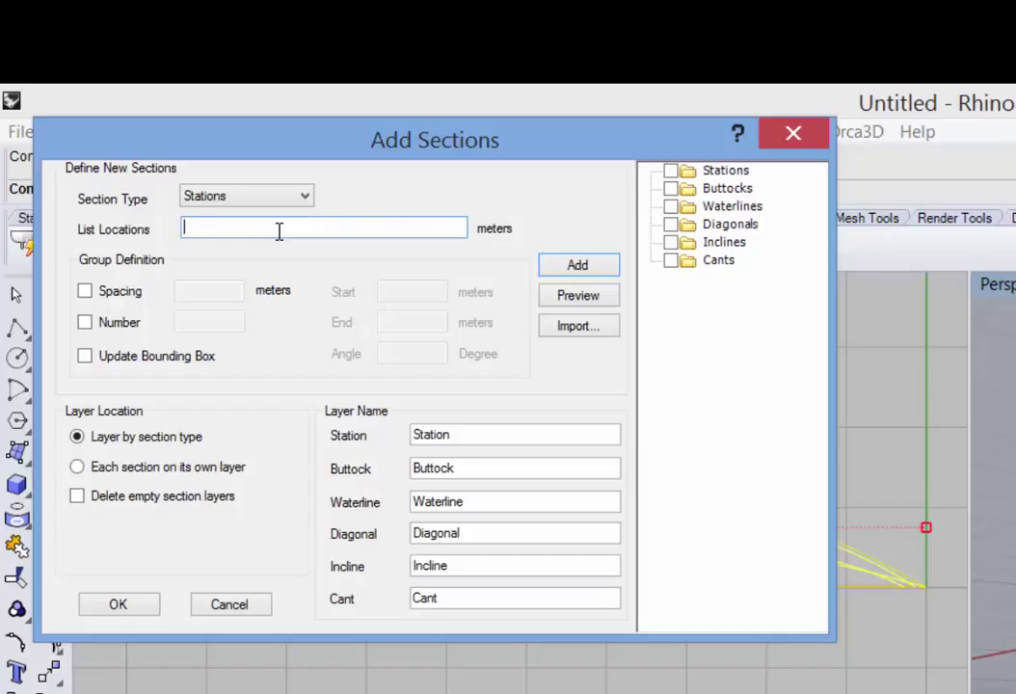
# Add stations at the listed locations 1, 2 and 3 m, then remove them and clear the location list.
pyautogui.write('1,2,3')
pyautogui.click(571, 268)
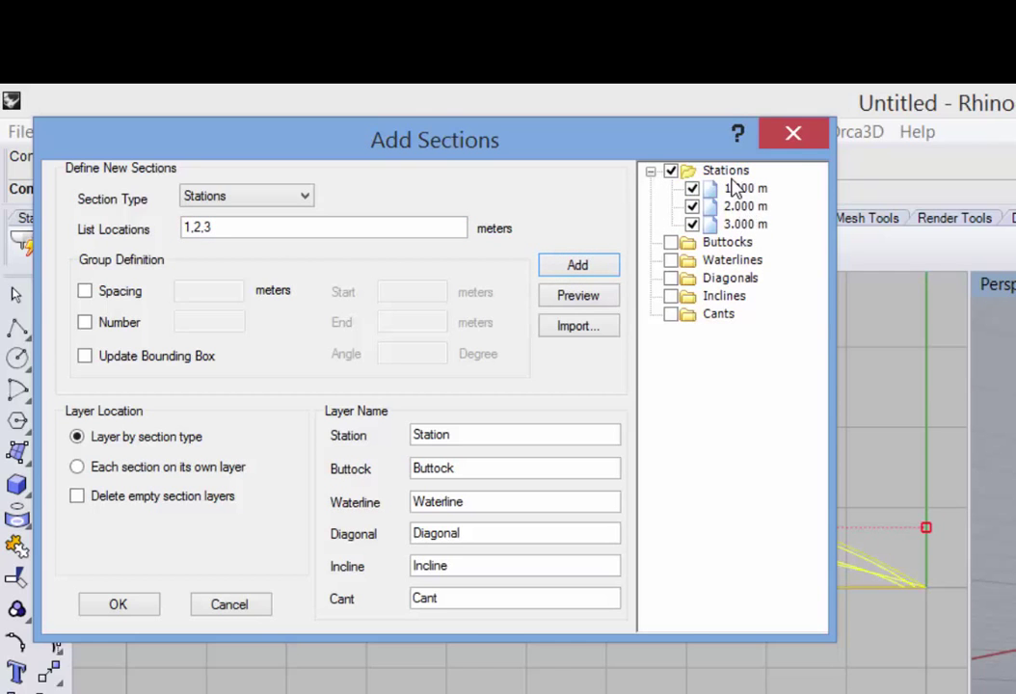
pyautogui.rightClick(680, 173)
pyautogui.click(755, 187)
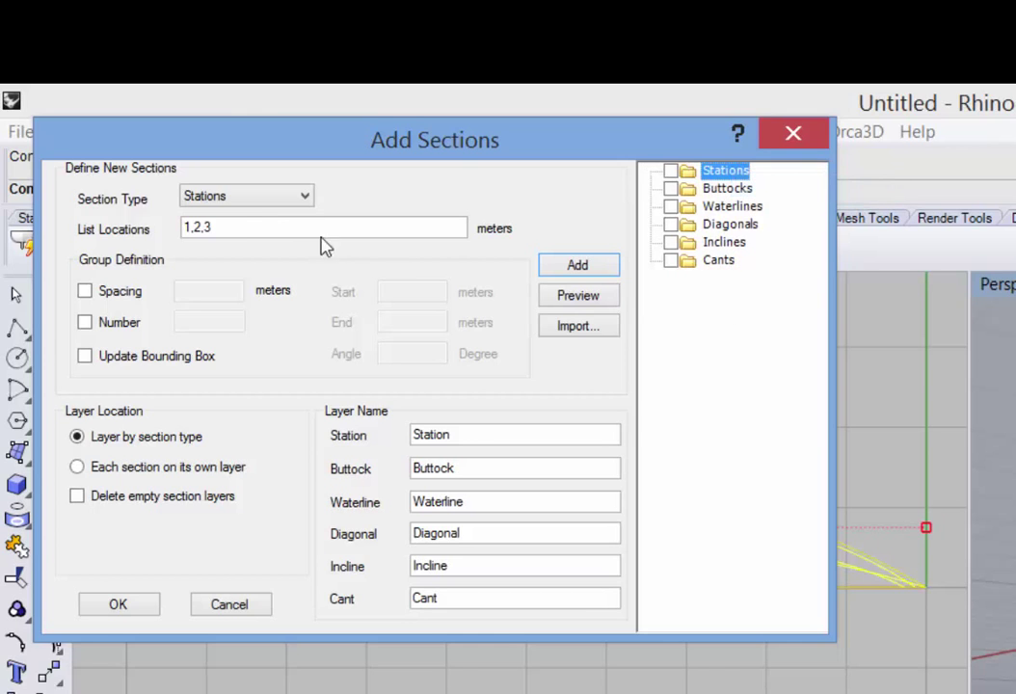
pyautogui.moveTo(199, 226); pyautogui.dragTo(165, 227)
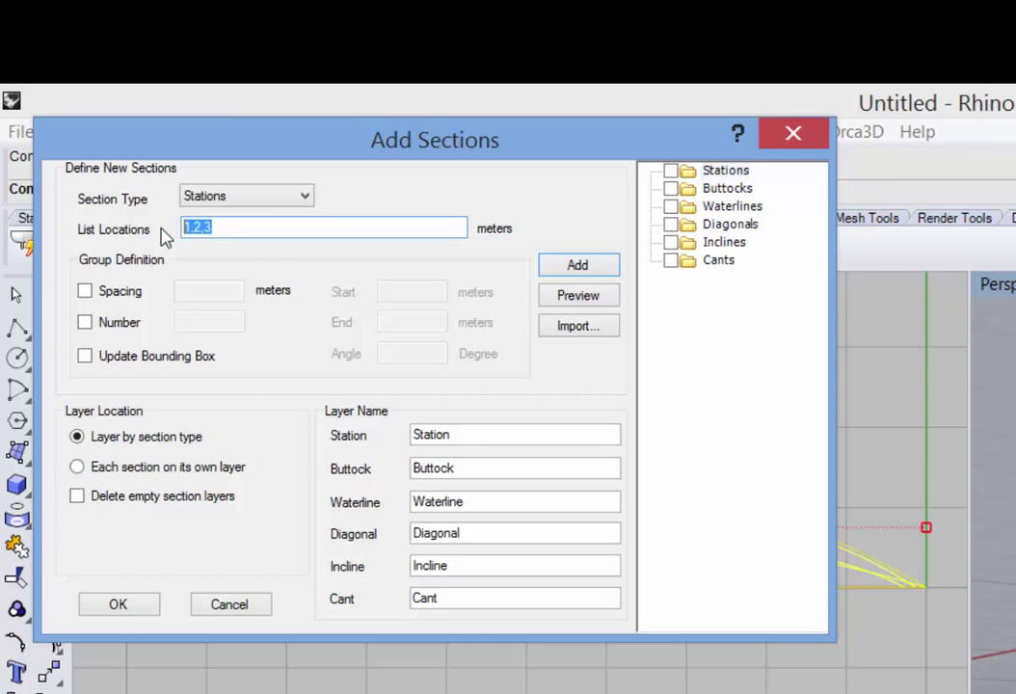
pyautogui.press('BackSpace')
# Add a group of stations with 1 m spacing, starting at 0 m and ending at 10 m.
pyautogui.click(85, 290)
pyautogui.click(216, 293)
pyautogui.write('1')
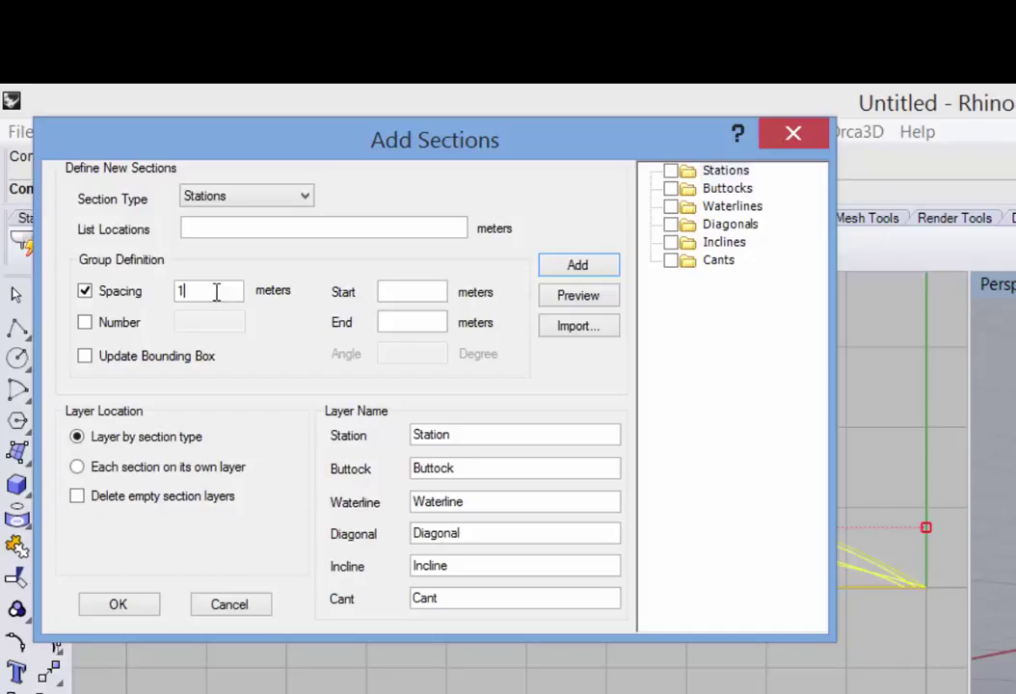
pyautogui.click(406, 300)
pyautogui.write('0')
pyautogui.click(406, 325)
pyautogui.write('10')
pyautogui.click(573, 267)
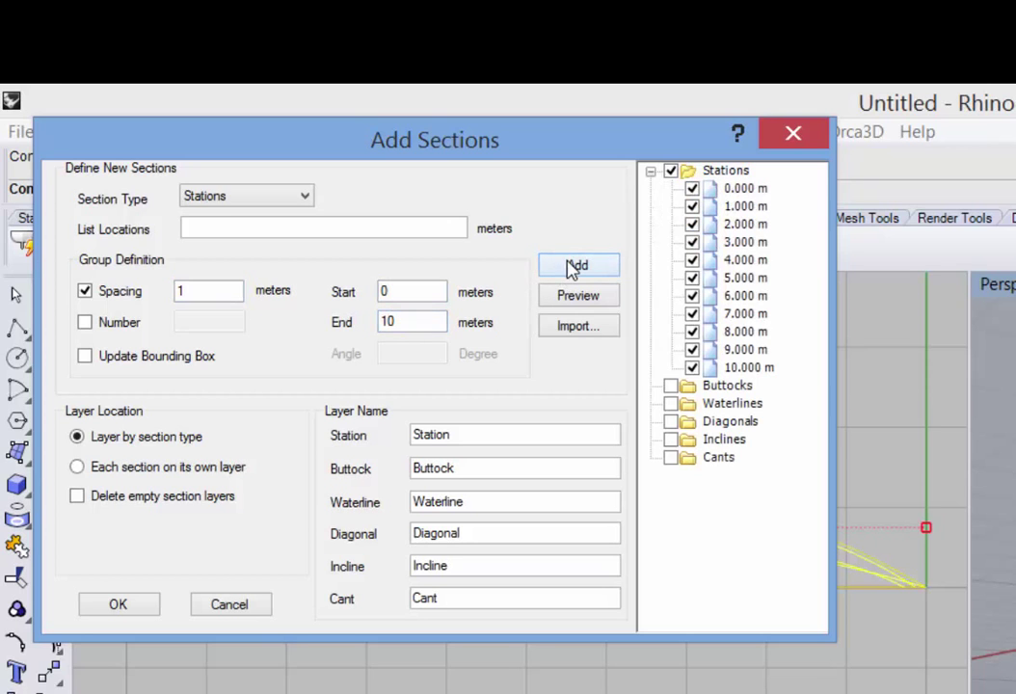
# Remove all listed stations and have the start and end limits updated from the hull's bounding box.
pyautogui.rightClick(706, 170)
pyautogui.click(737, 187)
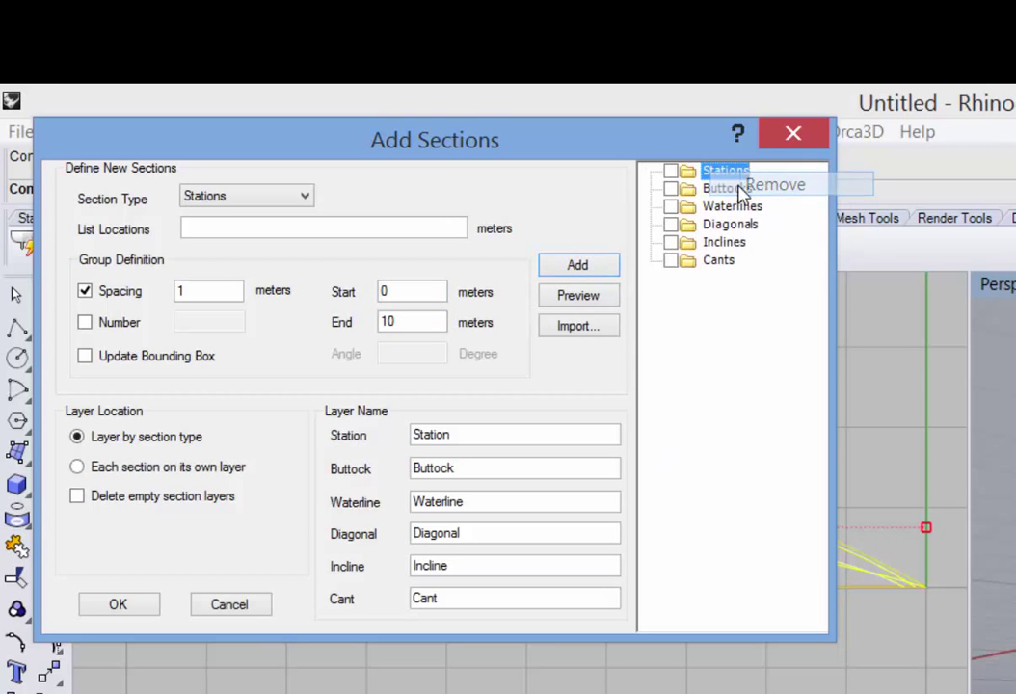
pyautogui.click(84, 356)
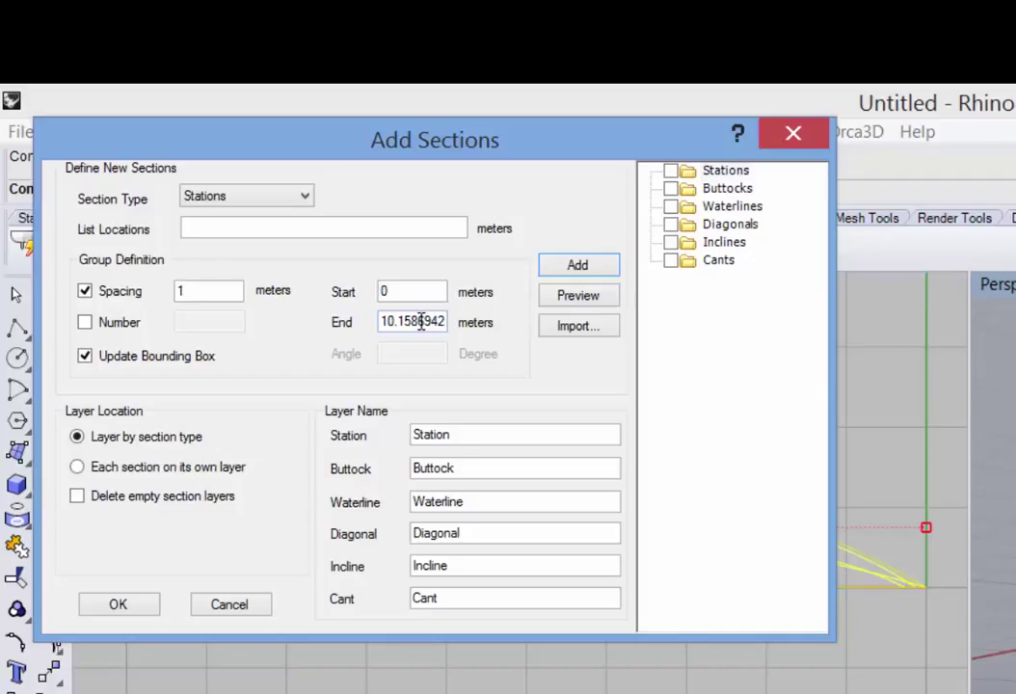
# Switch the group definition from spacing to number and add 11 stations between the bounding box limits.
pyautogui.click(85, 290)
pyautogui.click(85, 322)
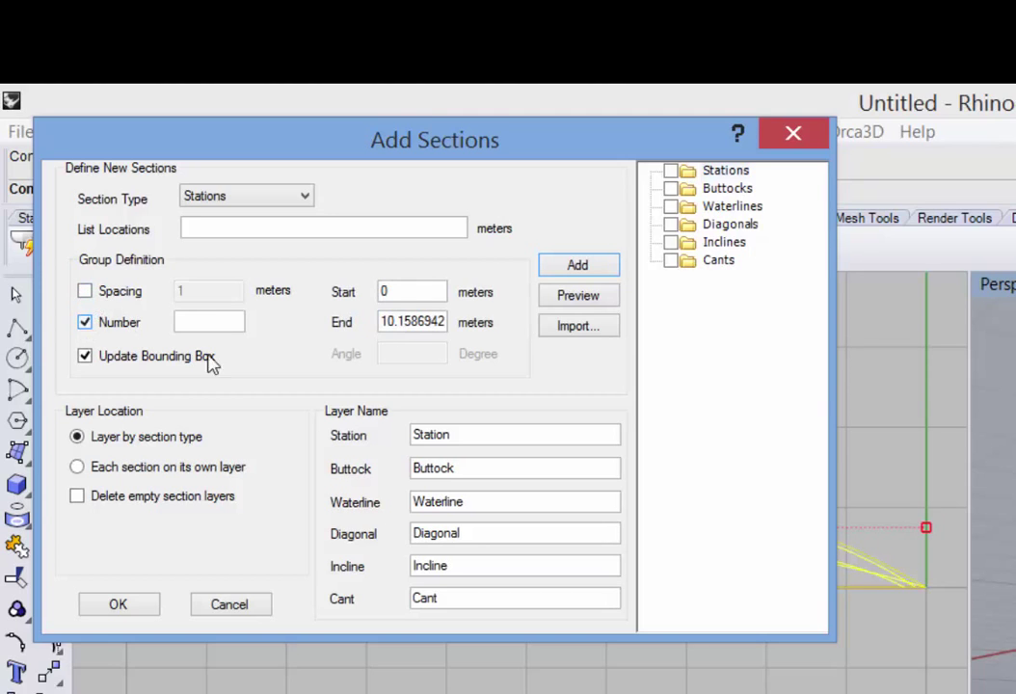
pyautogui.click(218, 322)
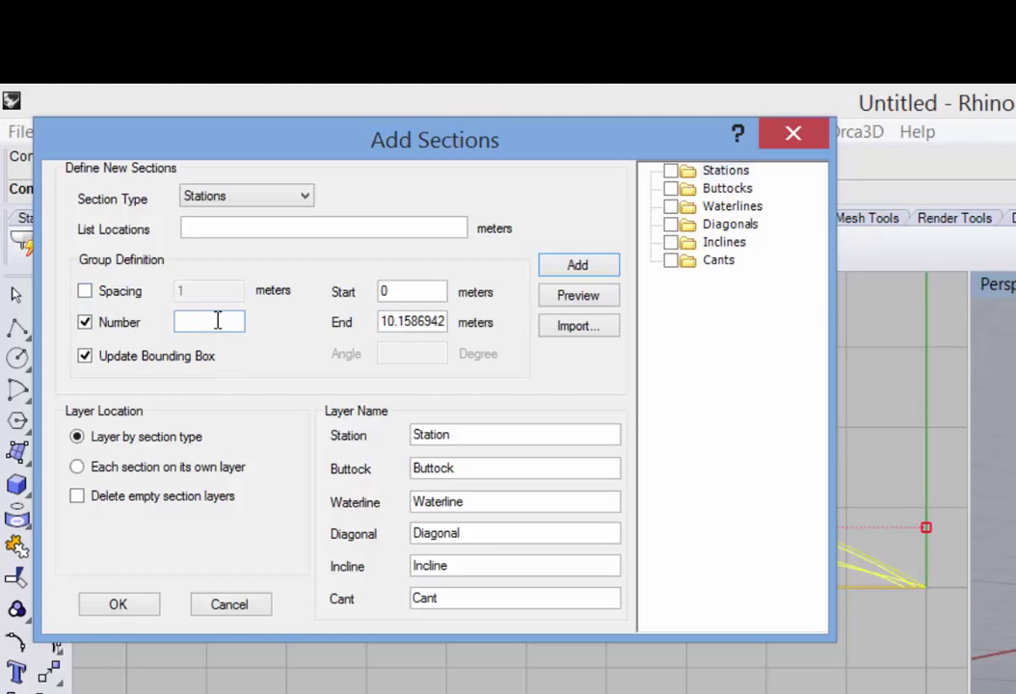
pyautogui.write('11')
pyautogui.click(599, 269)
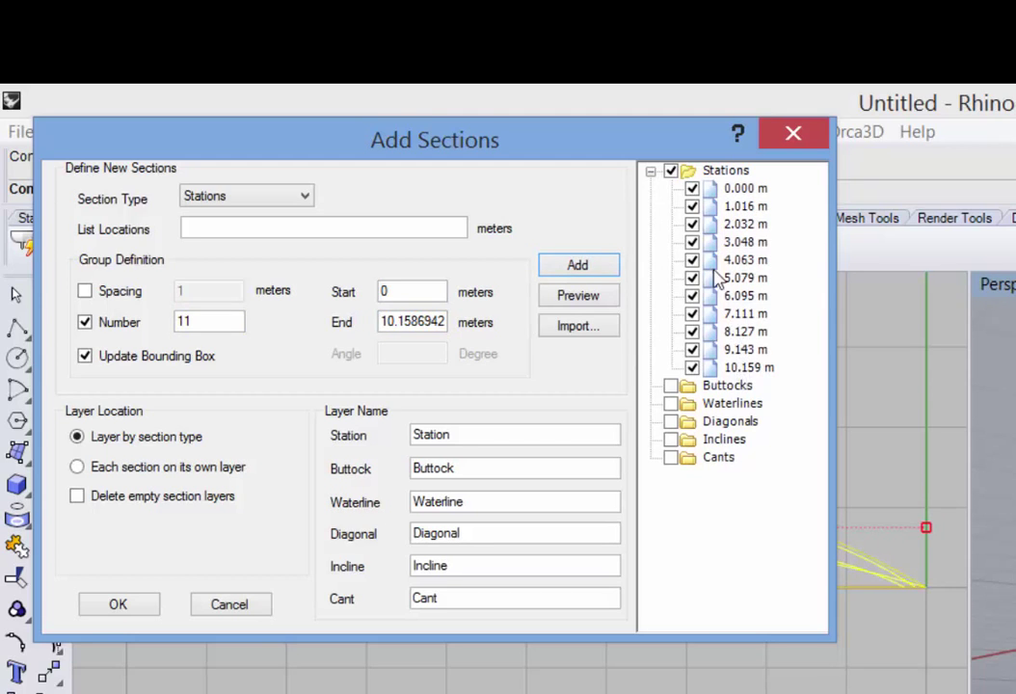
# Remove the listed stations and add 11 stations at 1 m spacing starting from 0 m, using both spacing and number.
pyautogui.rightClick(705, 177)
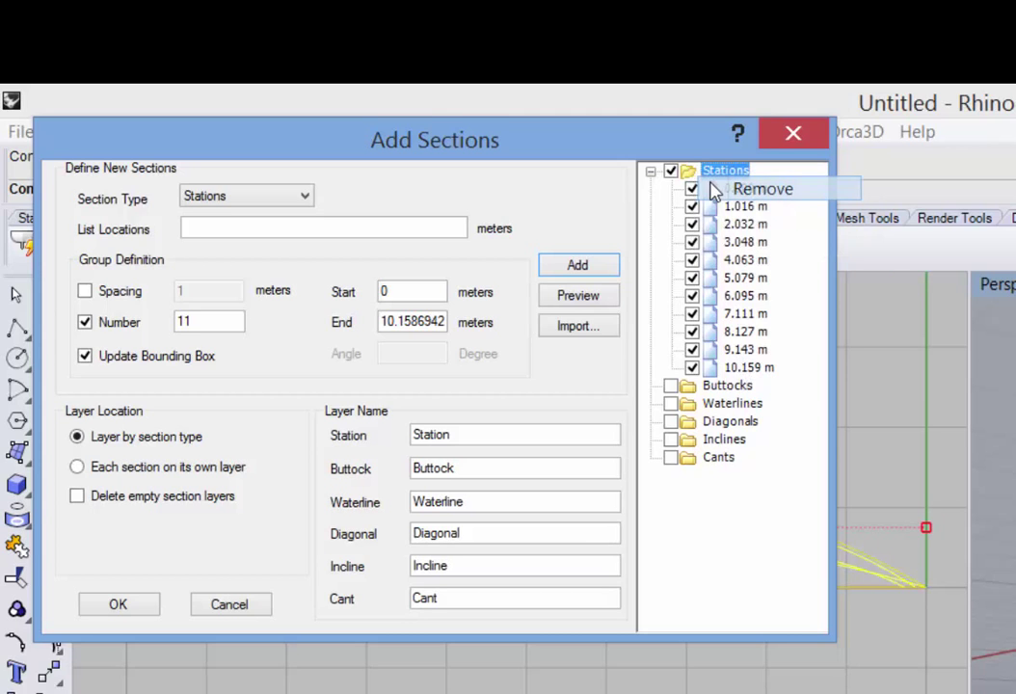
pyautogui.click(718, 190)
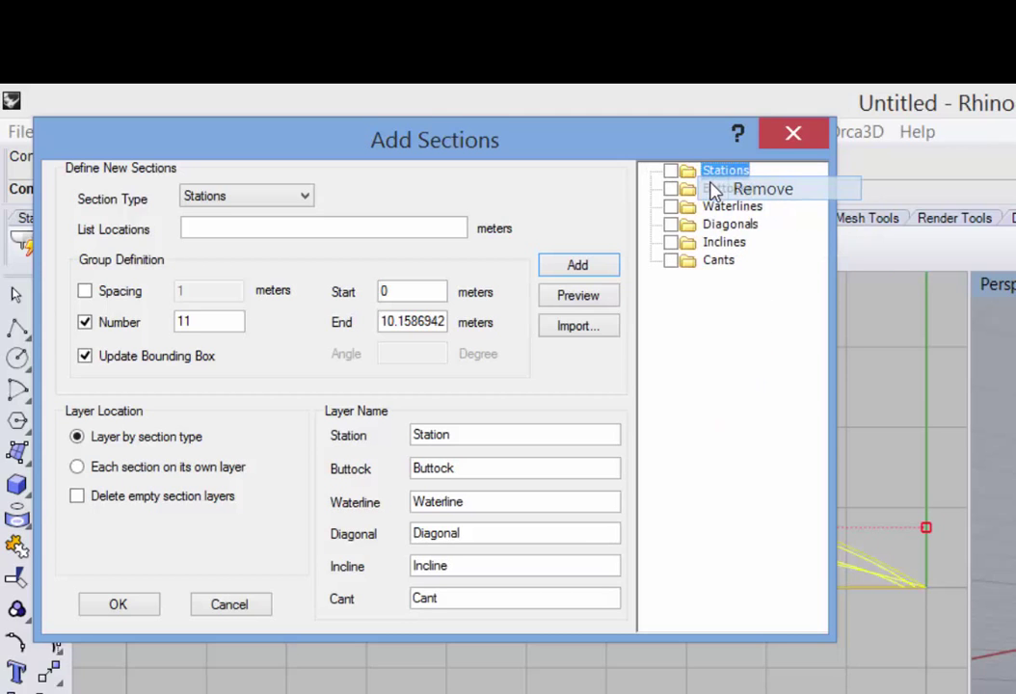
pyautogui.click(85, 291)
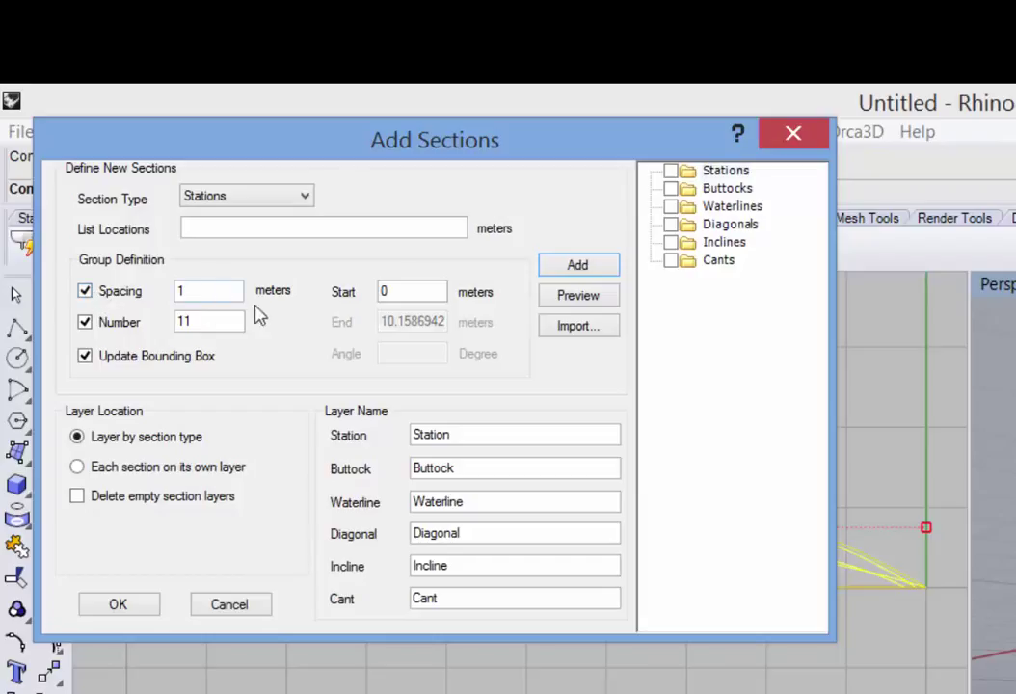
pyautogui.click(176, 291)
pyautogui.click(566, 275)
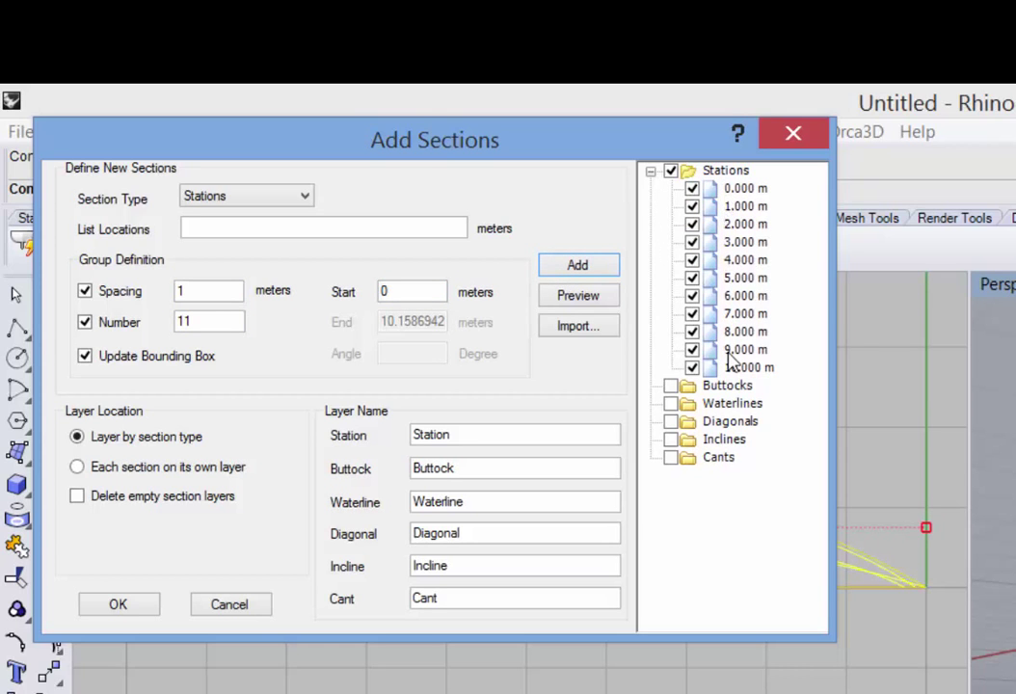
# Add 5 buttocks by number only, without a spacing, between 0 and 1.5 m.
pyautogui.click(262, 198)
pyautogui.click(252, 232)
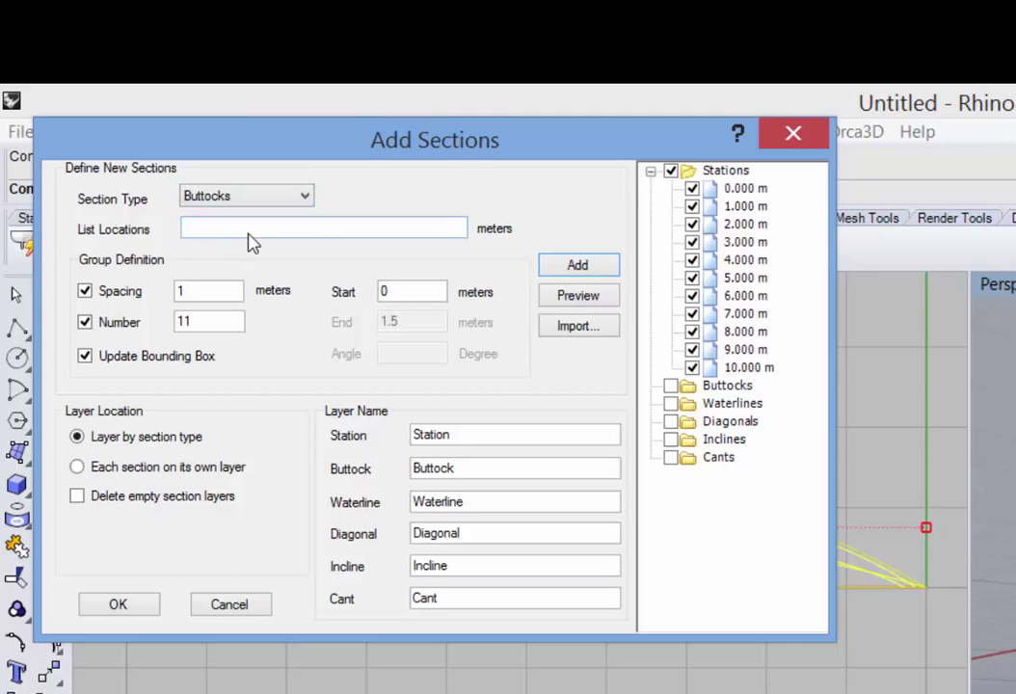
pyautogui.click(86, 291)
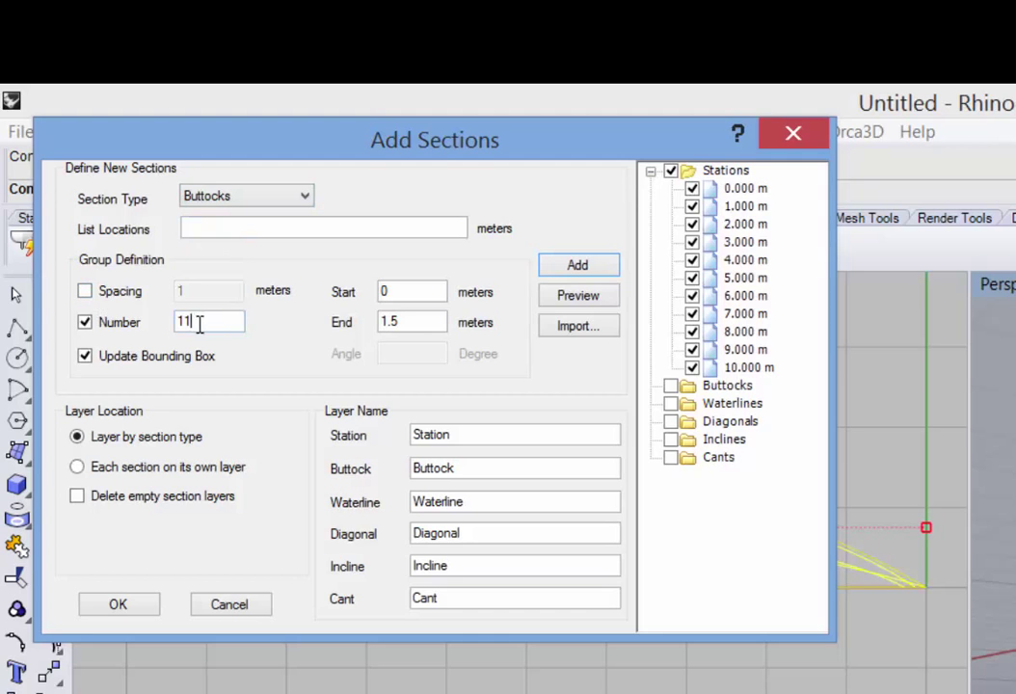
pyautogui.doubleClick(188, 321)
pyautogui.write('5')
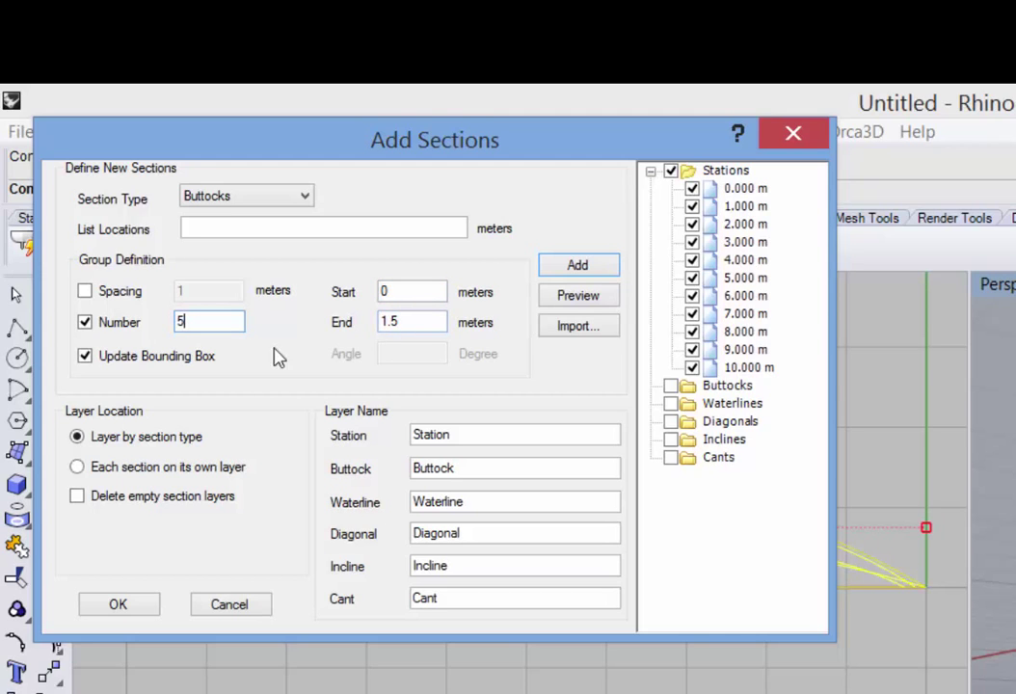
pyautogui.click(583, 267)
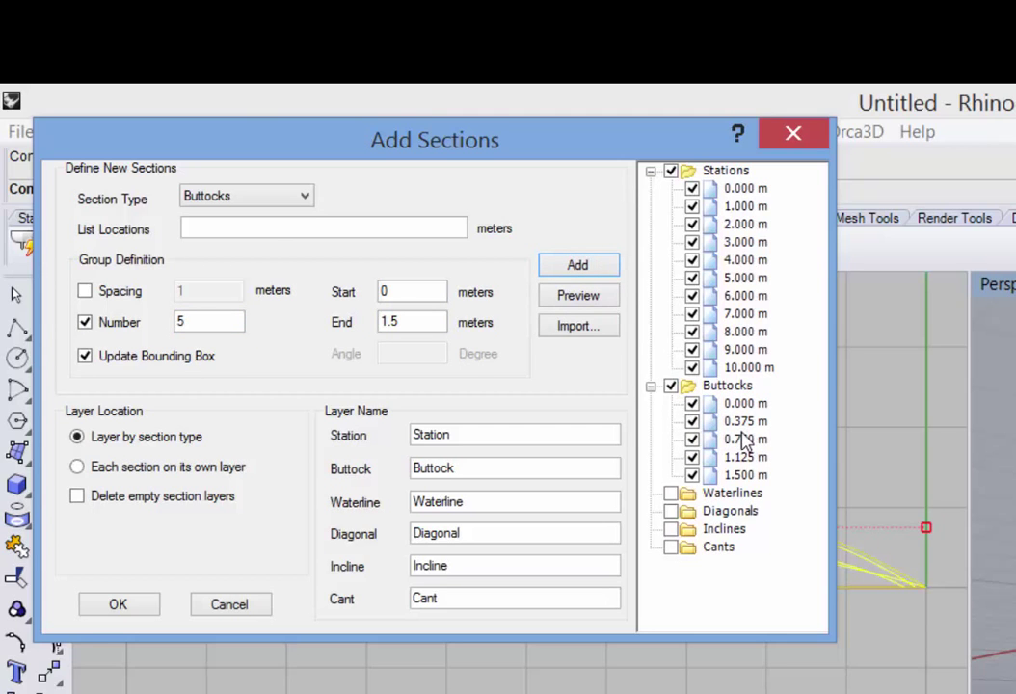
# Add one extra buttock at the listed location 0.5 m.
pyautogui.click(235, 225)
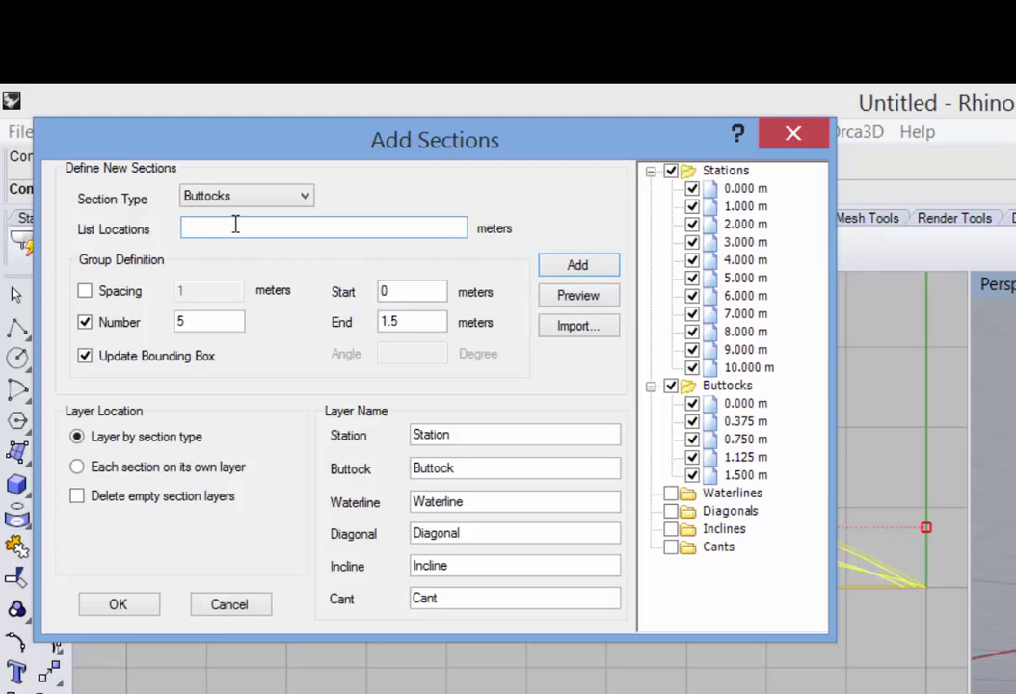
pyautogui.write('0.5')
pyautogui.click(586, 270)
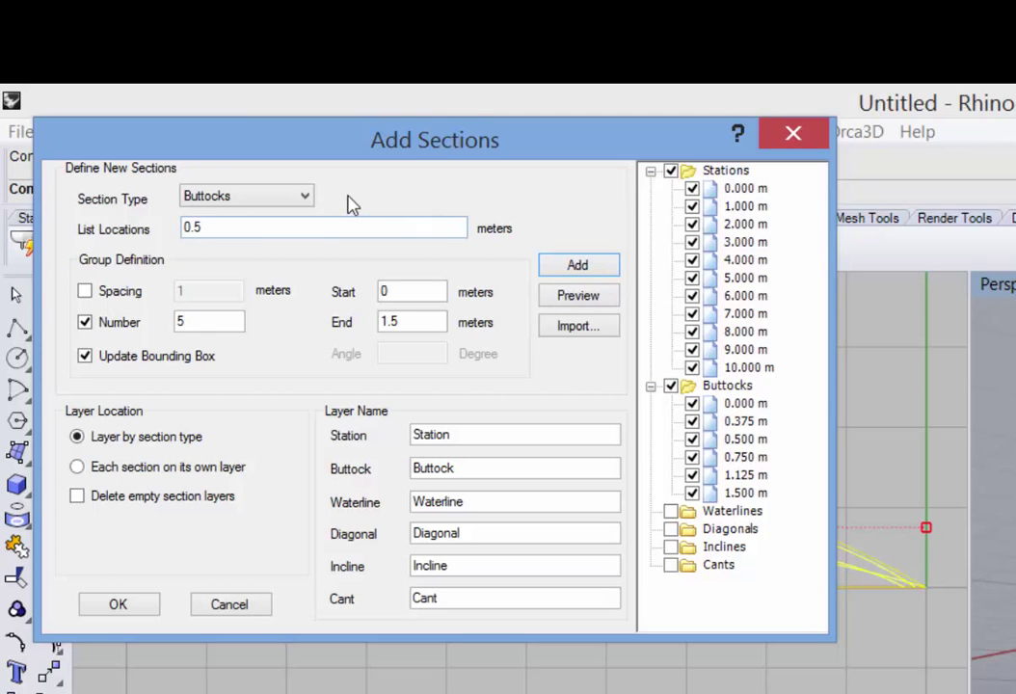
# Clear the location list and add 5 waterlines by number between the bounding box limits.
pyautogui.click(306, 197)
pyautogui.click(283, 245)
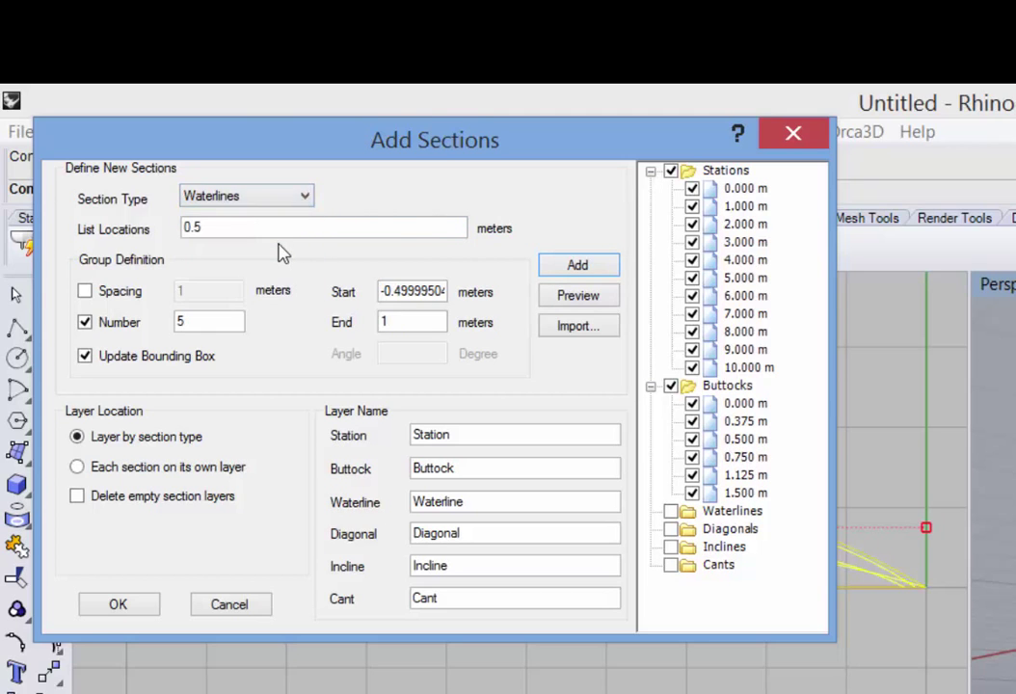
pyautogui.hotkey('ctrl', 'a')
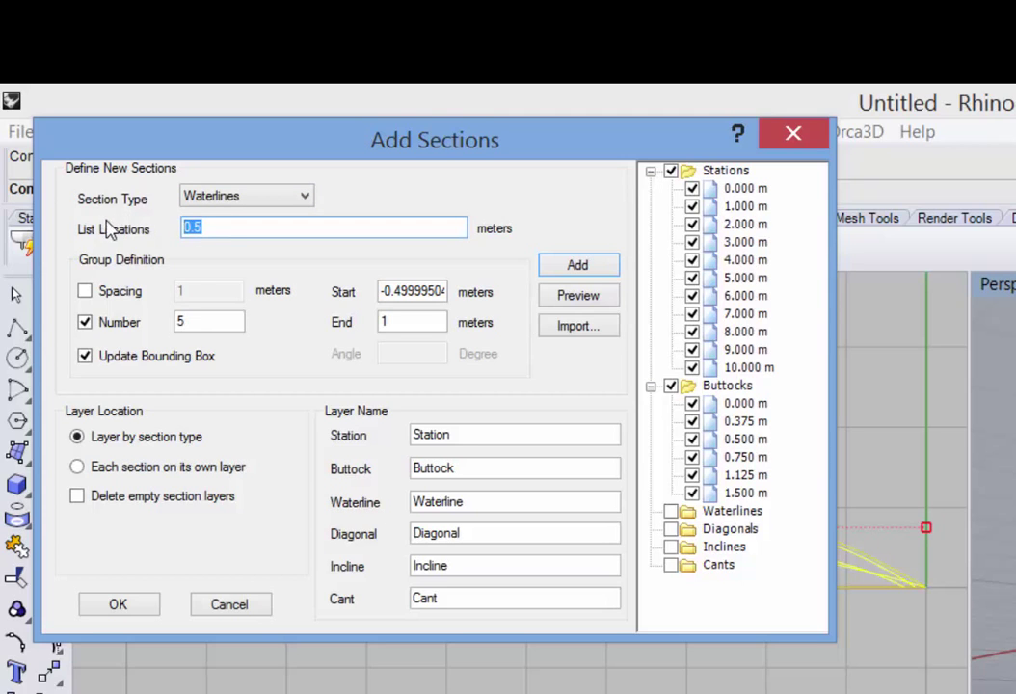
pyautogui.press('BackSpace')
pyautogui.click(579, 271)
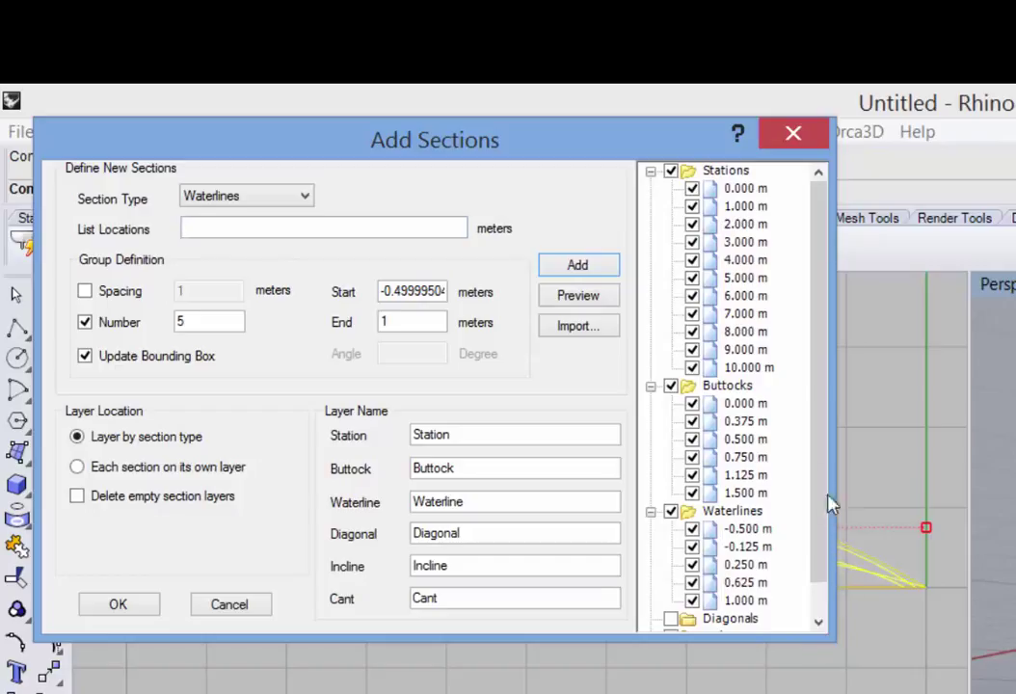
# Preview the position of the 3.000 m station on the hull, then select the 0.500 m buttock in the section list.
pyautogui.rightClick(739, 247)
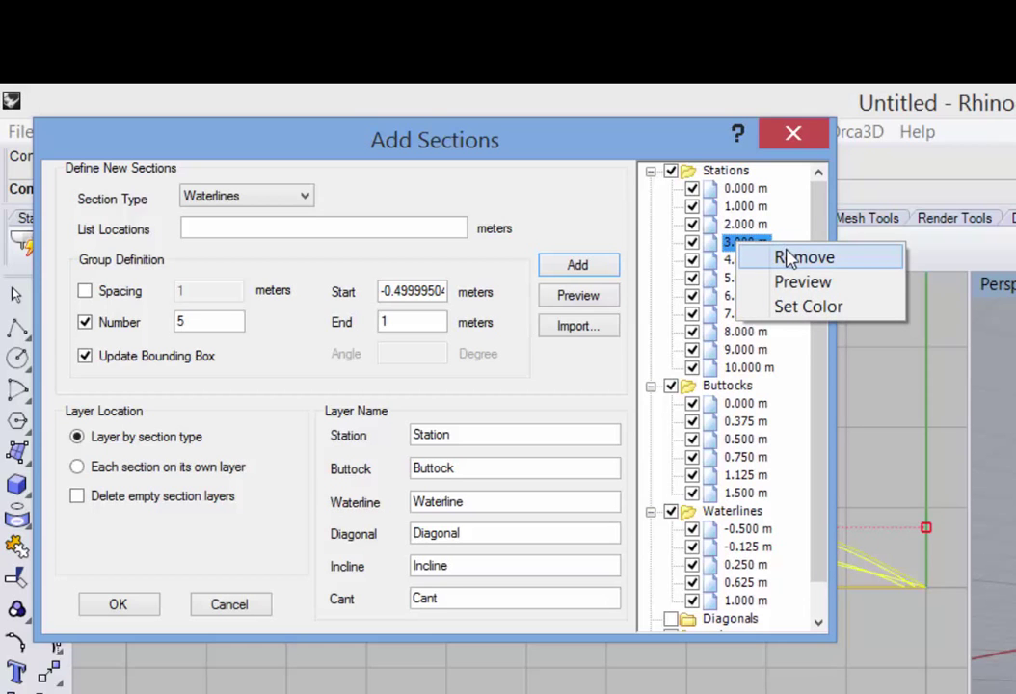
pyautogui.click(798, 282)
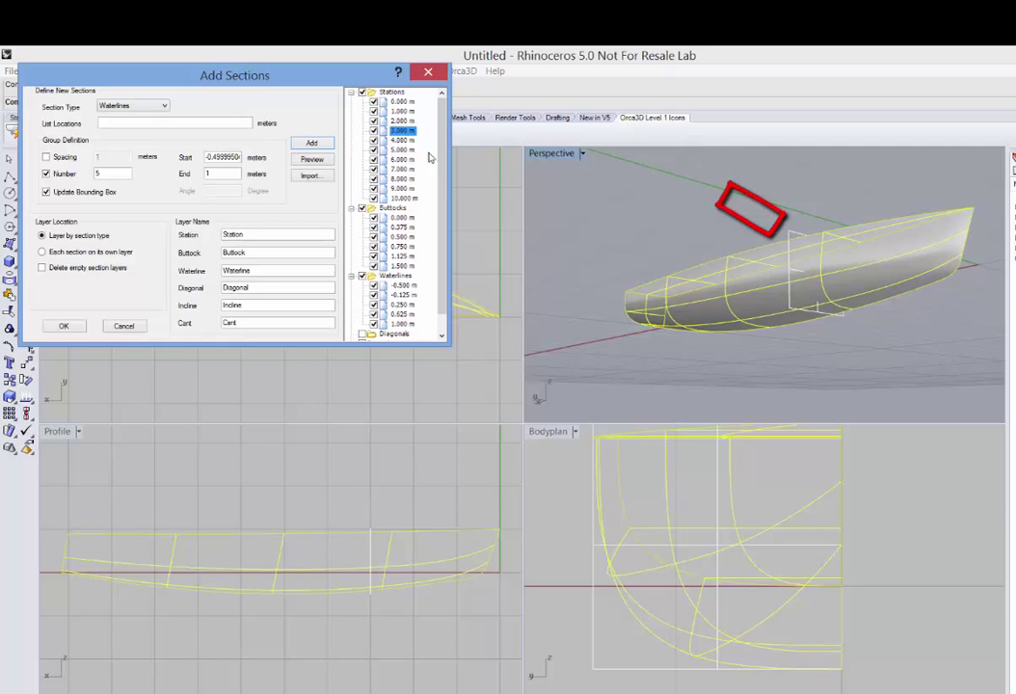
pyautogui.rightClick(402, 133)
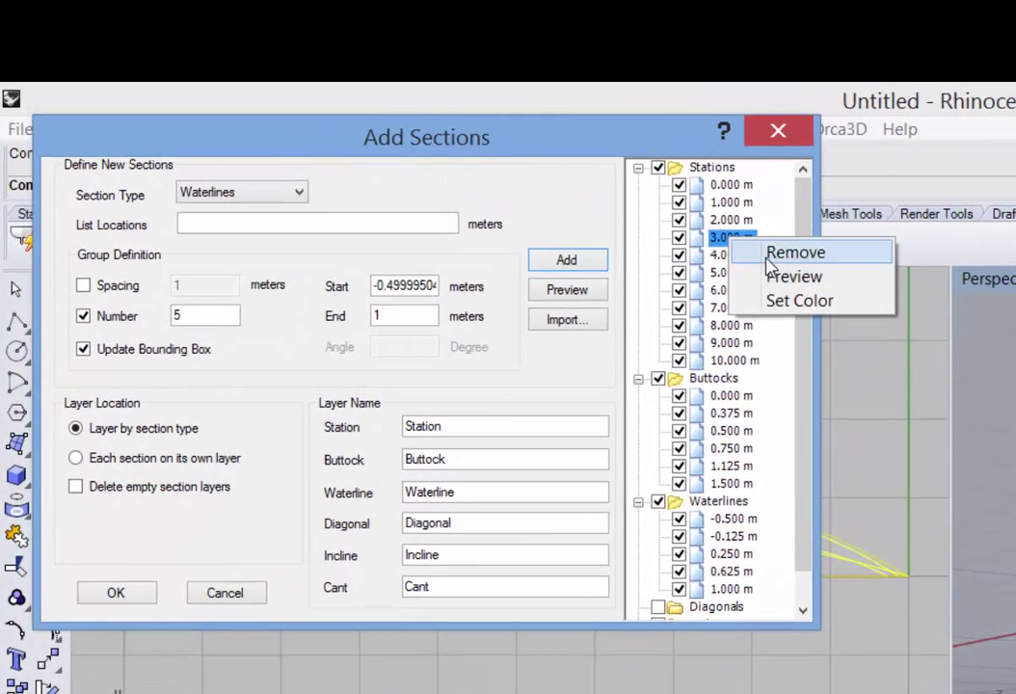
pyautogui.click(728, 431)
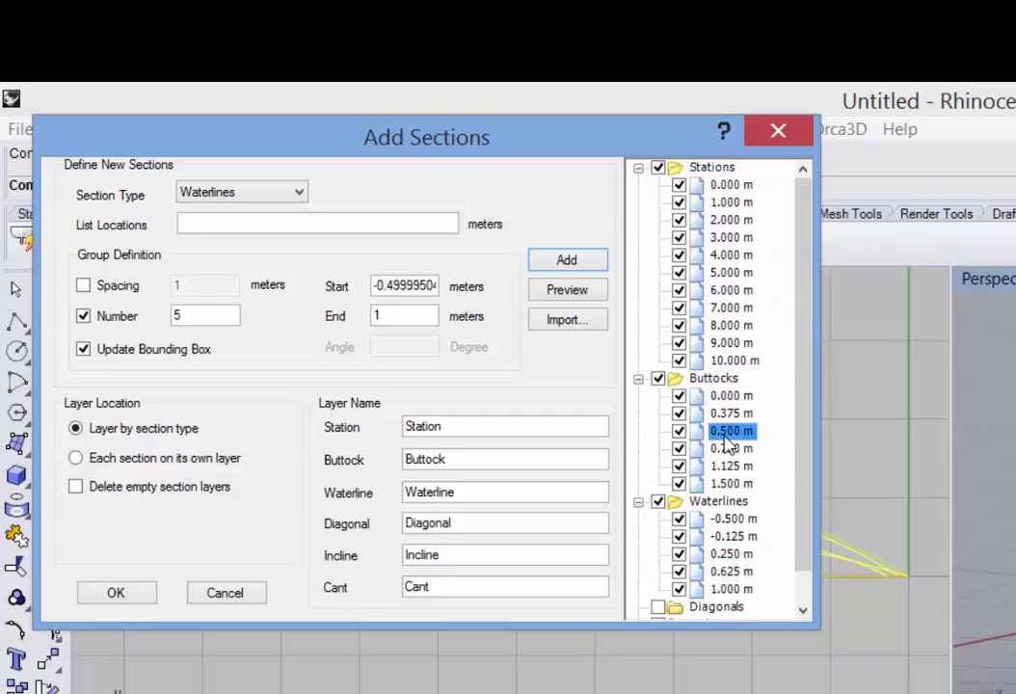
# Remove the 0.500 m buttock from the section list and set the color of all stations to blue.
pyautogui.rightClick(727, 434)
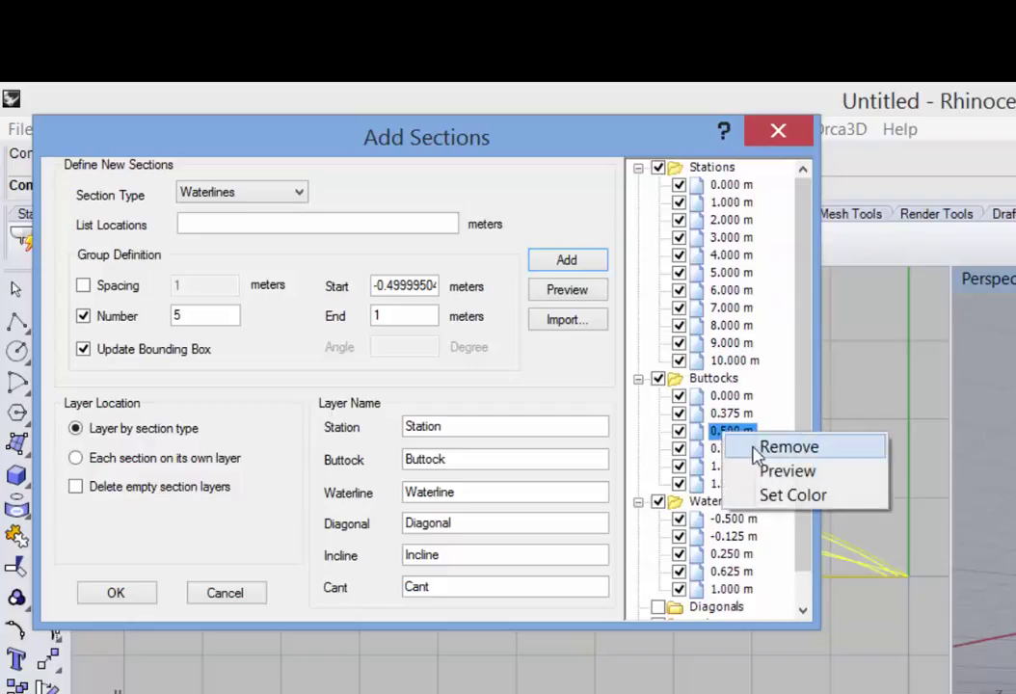
pyautogui.click(747, 446)
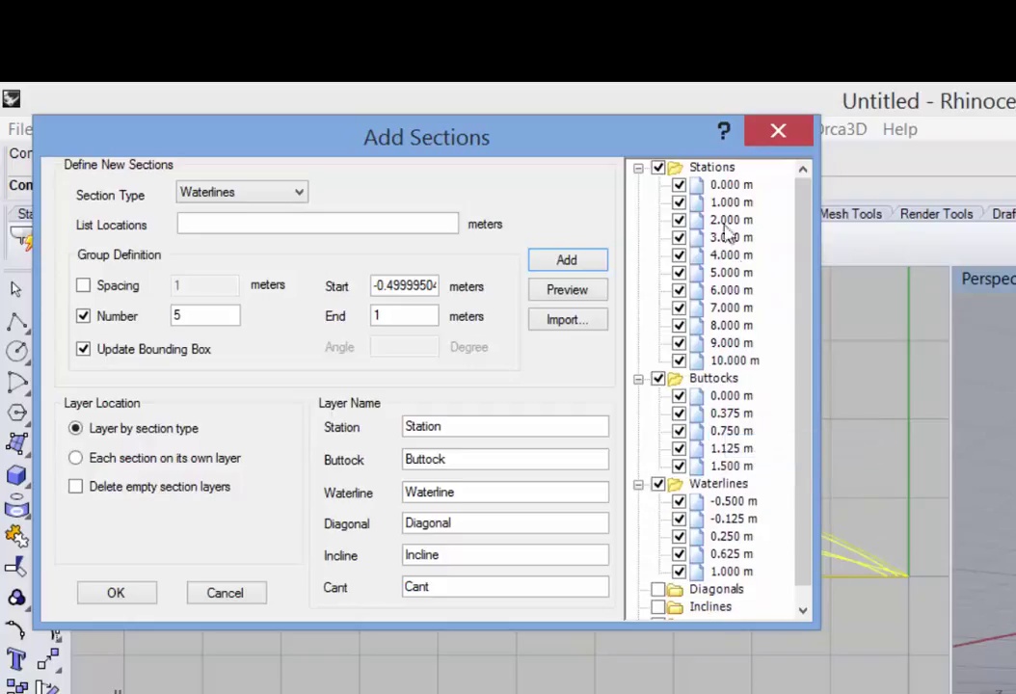
pyautogui.rightClick(705, 169)
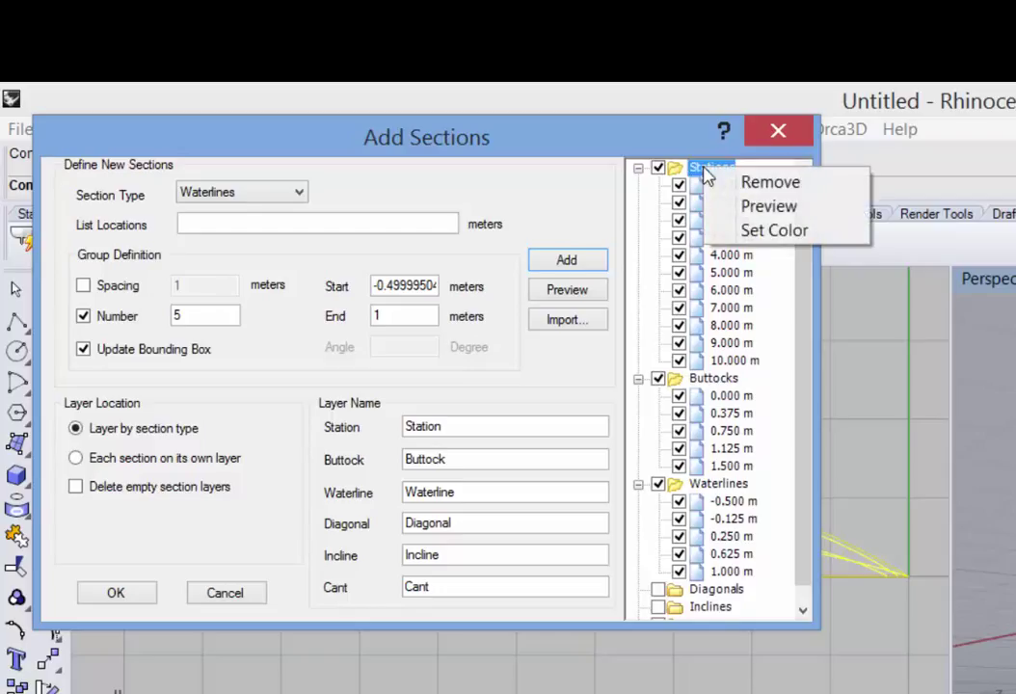
pyautogui.click(774, 230)
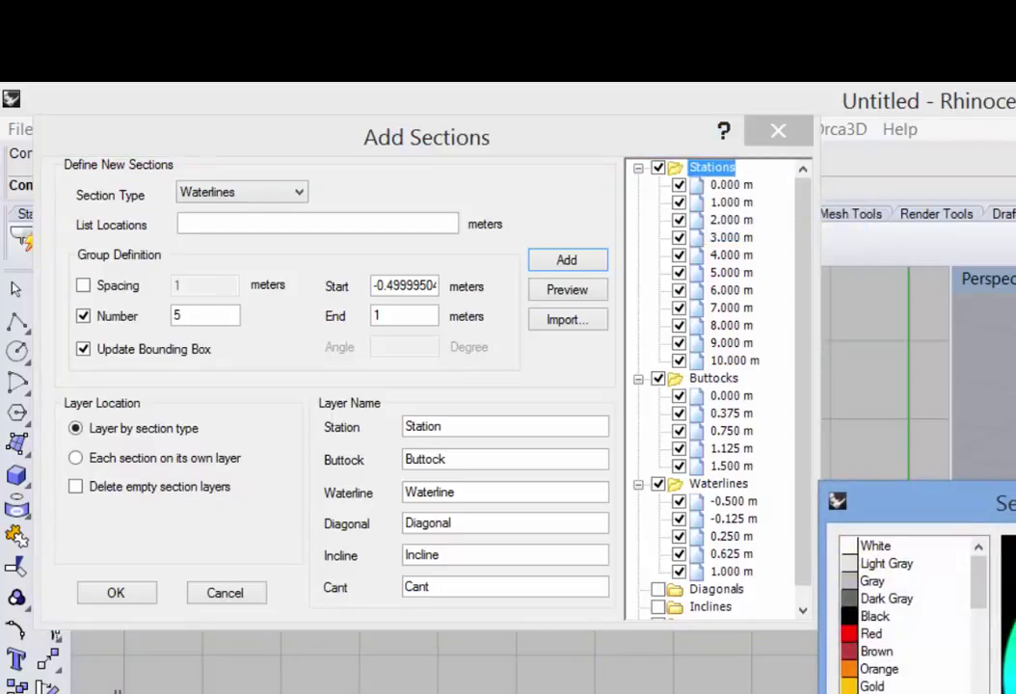
pyautogui.press('Return')
# Set the color of all buttocks to Red and of all waterlines to DarkGreen.
pyautogui.rightClick(713, 378)
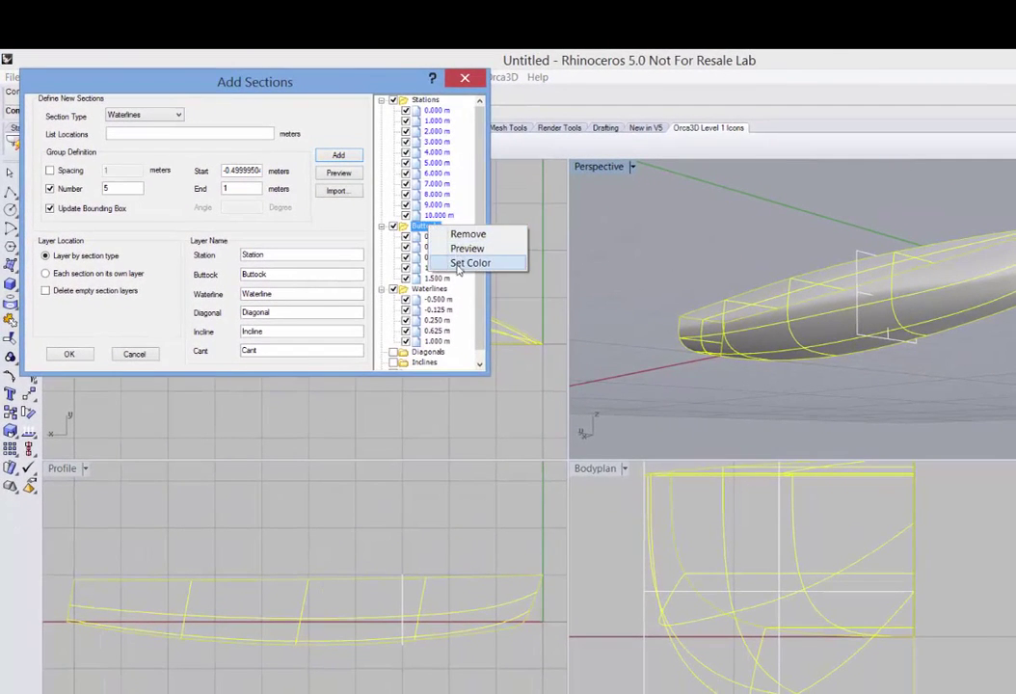
pyautogui.click(467, 262)
pyautogui.click(520, 379)
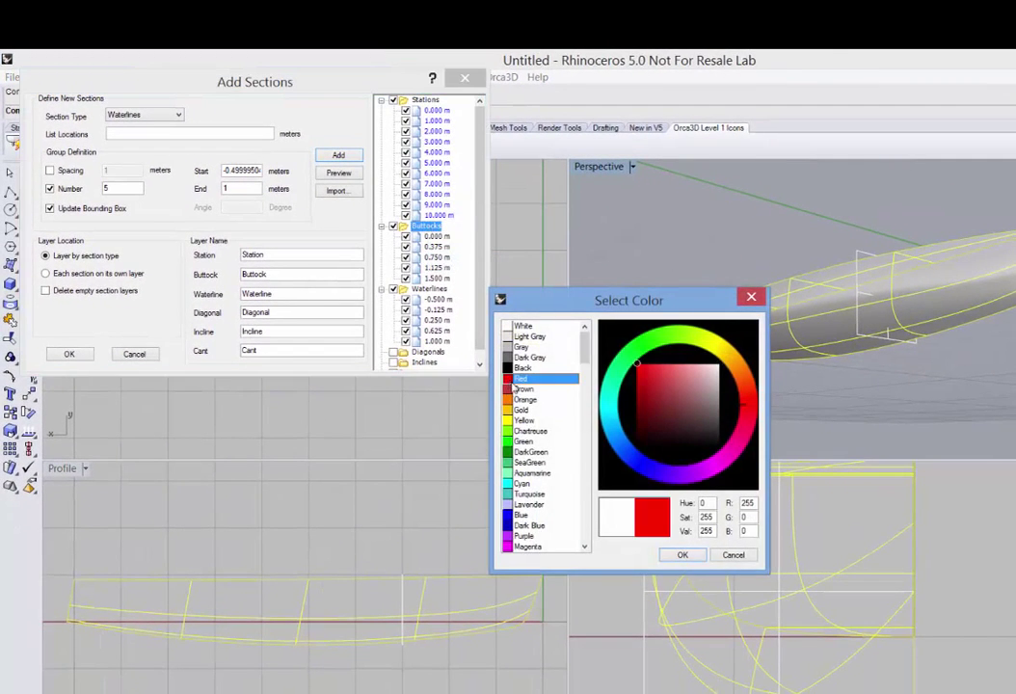
pyautogui.click(682, 555)
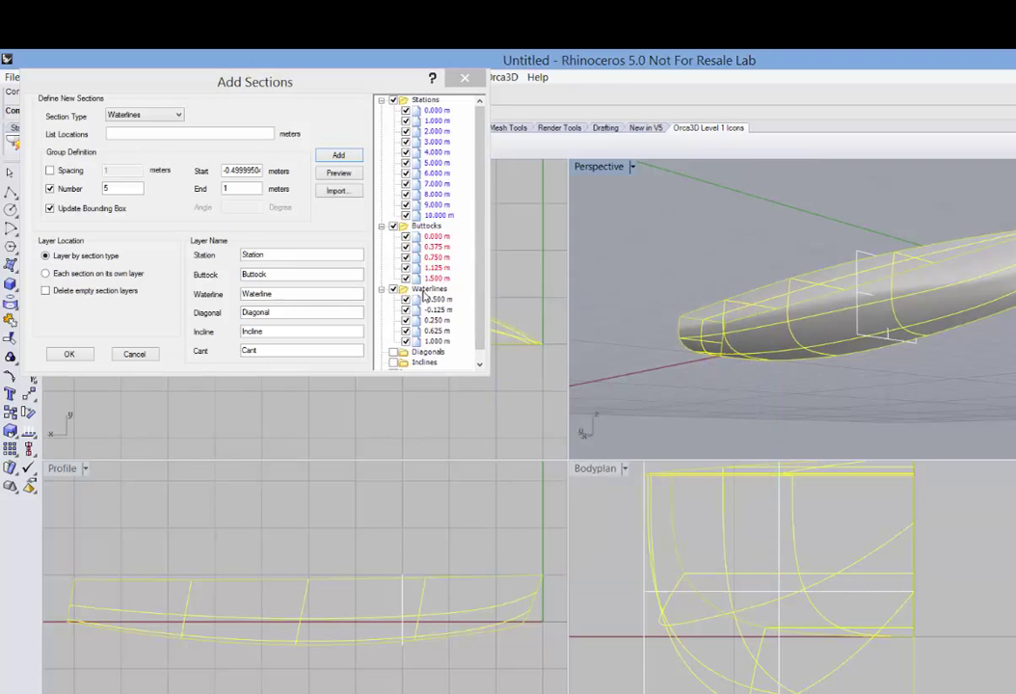
pyautogui.rightClick(429, 289)
pyautogui.click(450, 329)
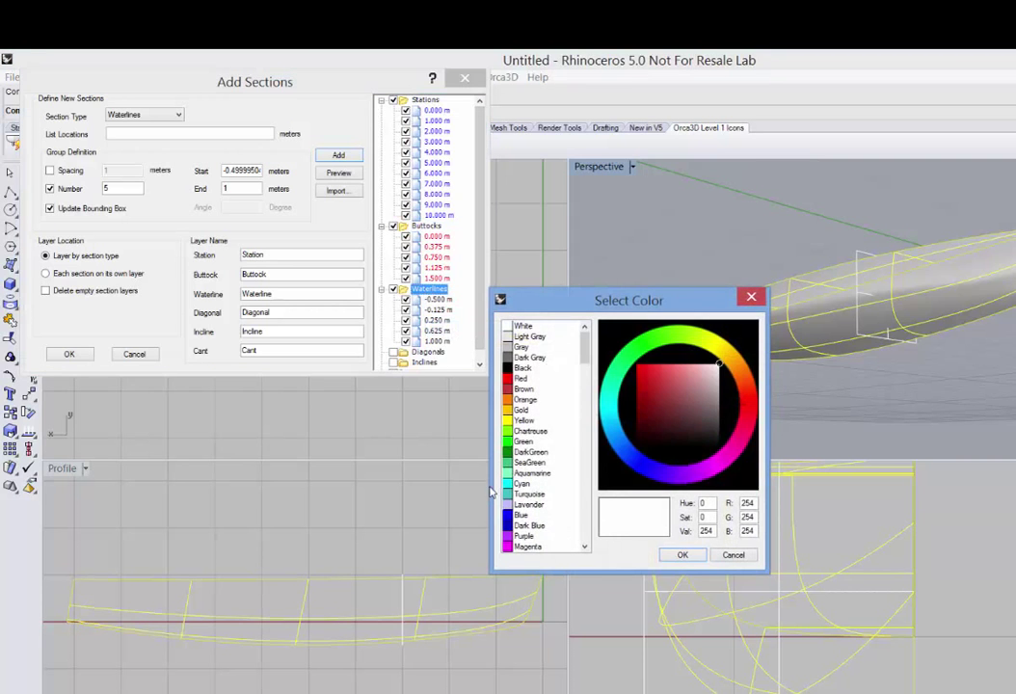
pyautogui.click(513, 452)
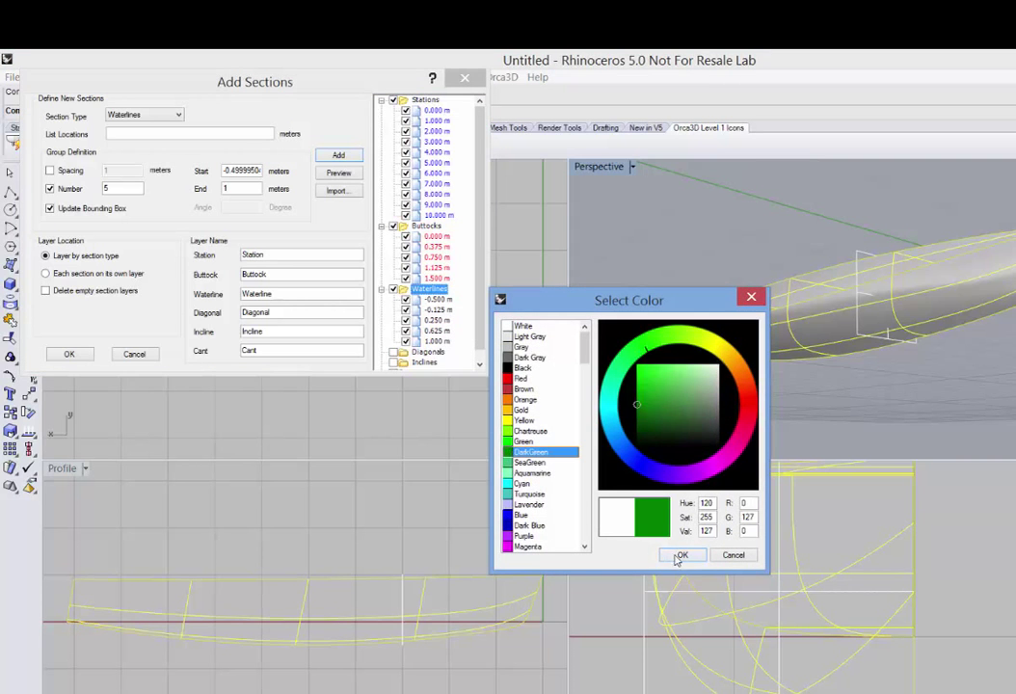
pyautogui.click(680, 556)
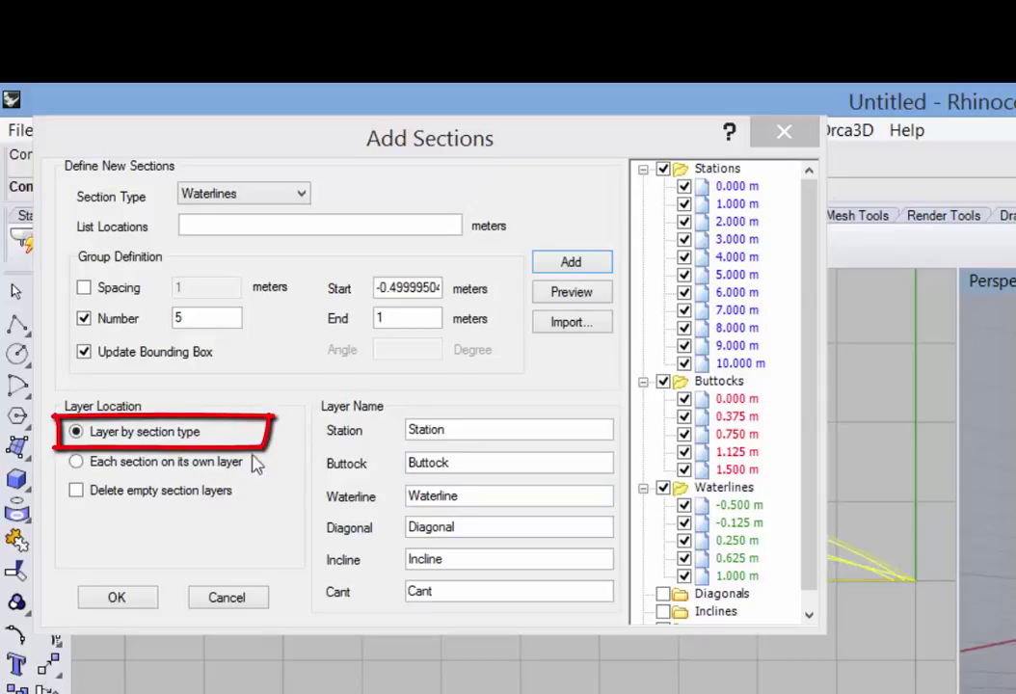
# Check the layer names, try placing each section on its own layer, and switch back to one layer per section type.
pyautogui.moveTo(445, 430); pyautogui.dragTo(411, 438)
pyautogui.moveTo(468, 463); pyautogui.dragTo(407, 464)
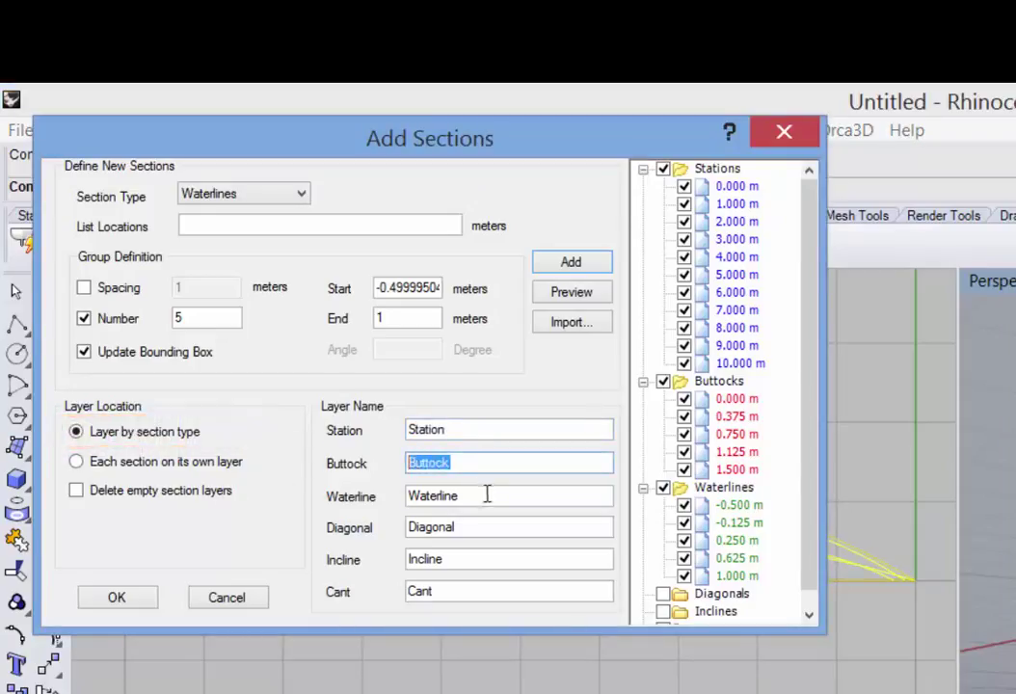
pyautogui.moveTo(483, 496); pyautogui.dragTo(406, 496)
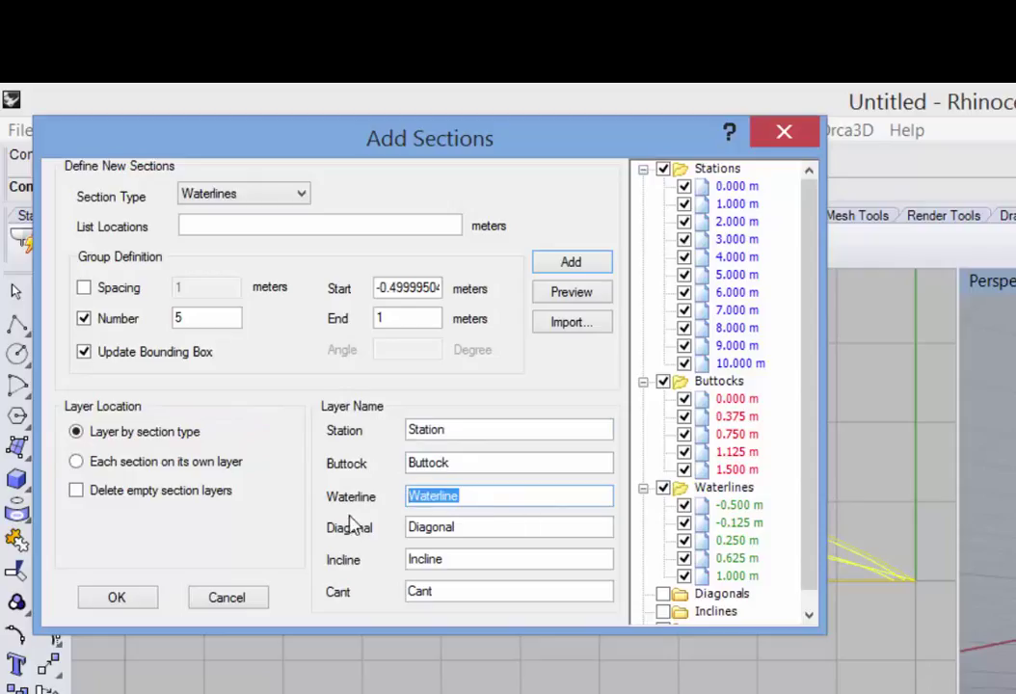
pyautogui.click(76, 463)
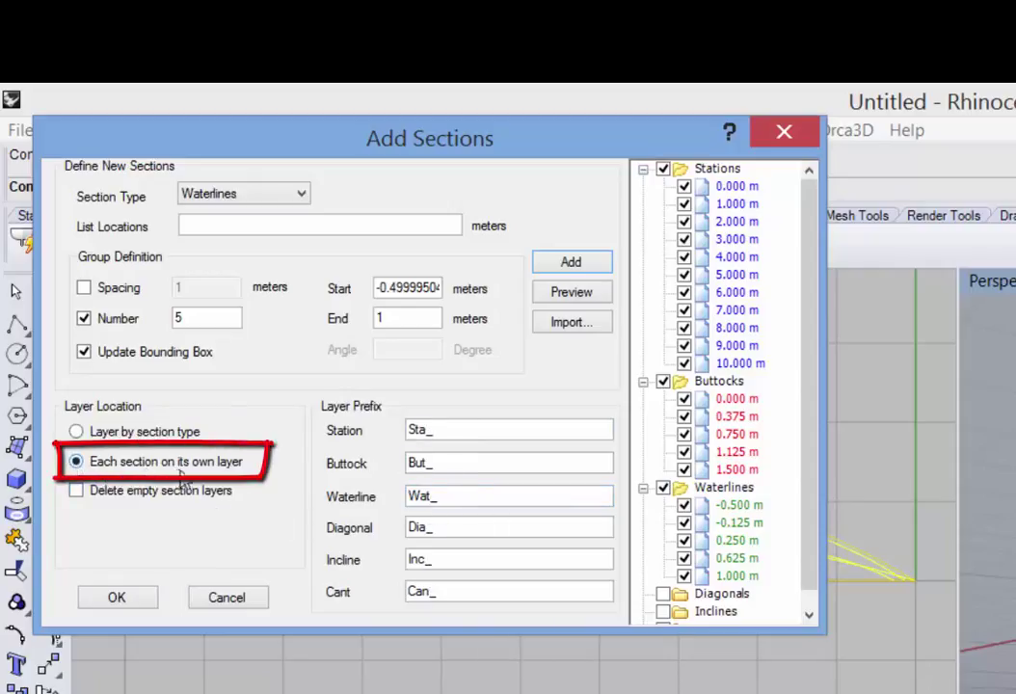
pyautogui.click(449, 433)
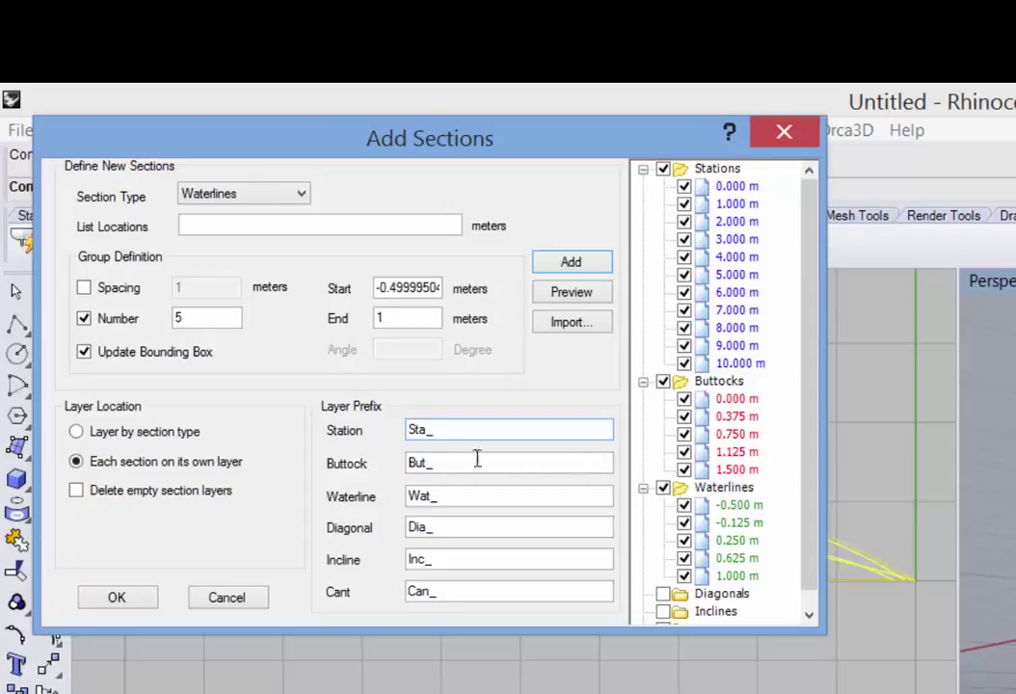
pyautogui.click(76, 491)
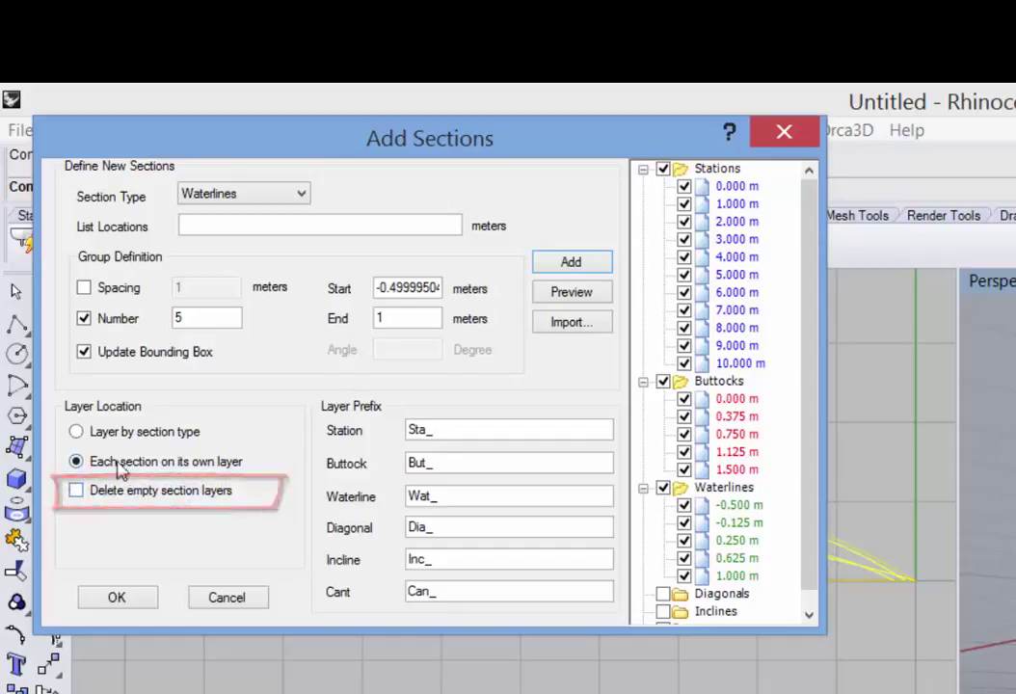
pyautogui.click(78, 434)
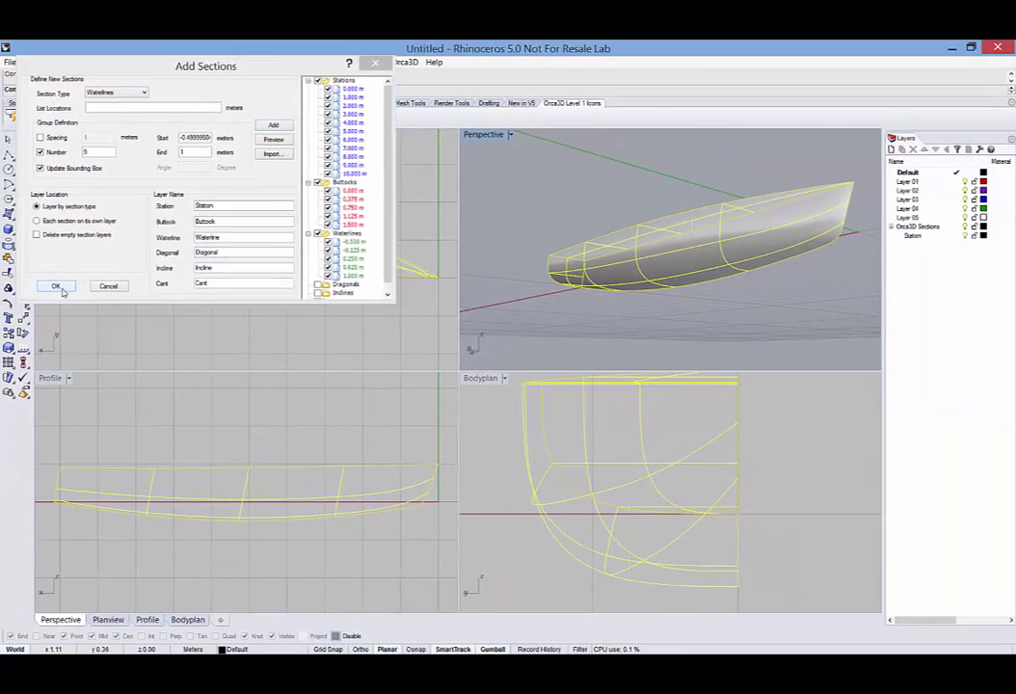
# Create the defined stations, buttocks and waterlines on the hull and deselect the surface.
pyautogui.click(56, 286)
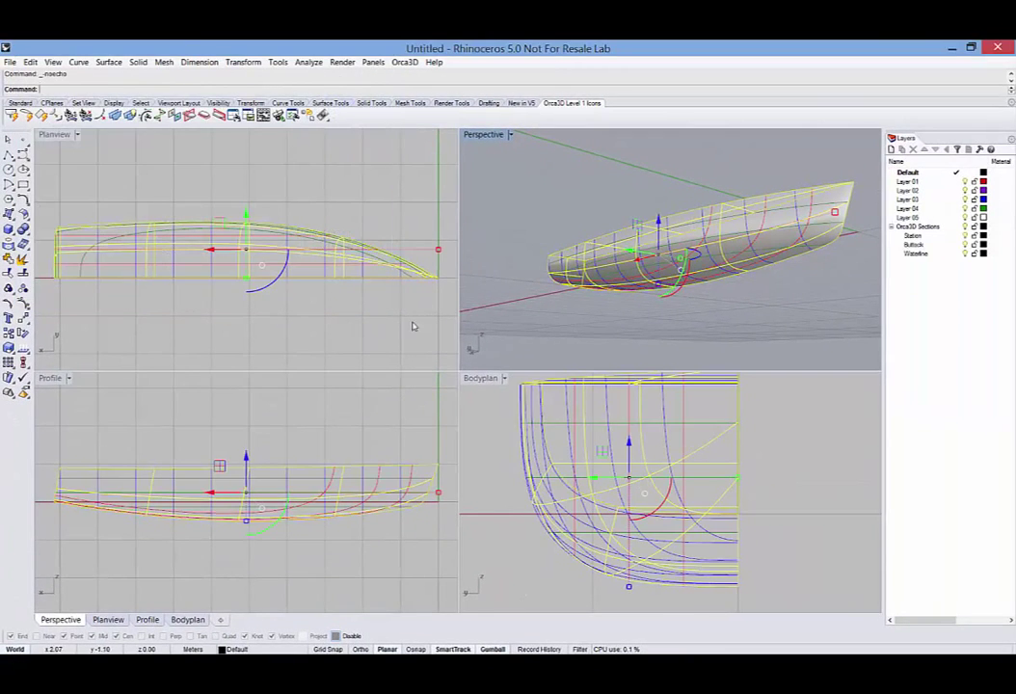
pyautogui.click(581, 321)
pyautogui.moveTo(544, 224)
pyautogui.mouseDown(button='right')
pyautogui.moveTo(559, 274)
pyautogui.moveTo(537, 210)
pyautogui.mouseUp(button='right')
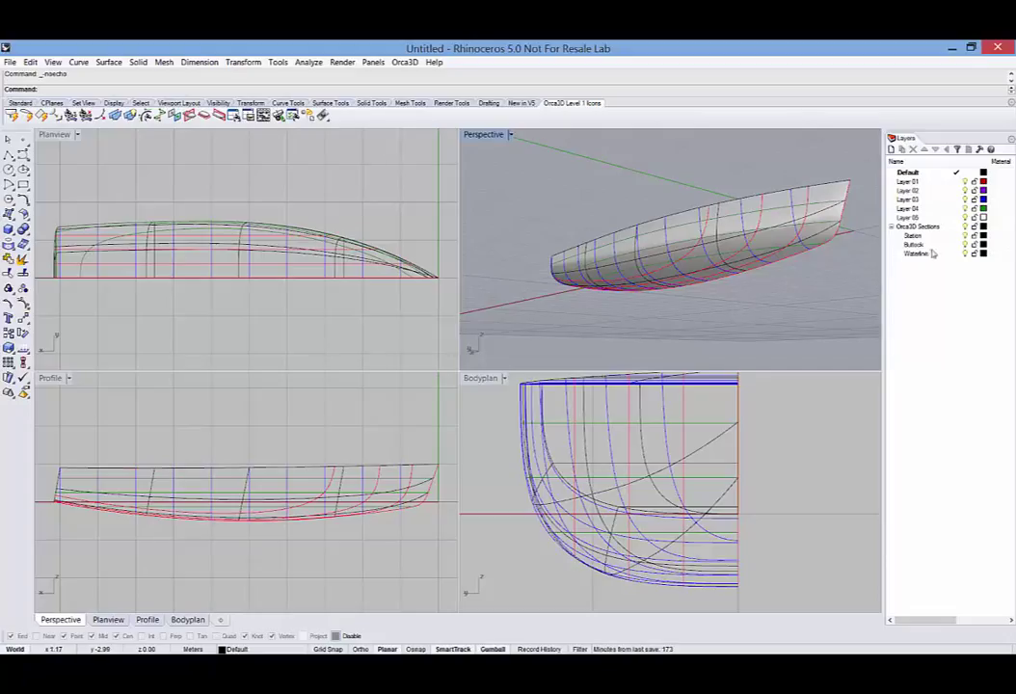
# Hide and show the sections through the Orca3D Sections layer, and do the same with the Sections Visibility command.
pyautogui.click(965, 226)
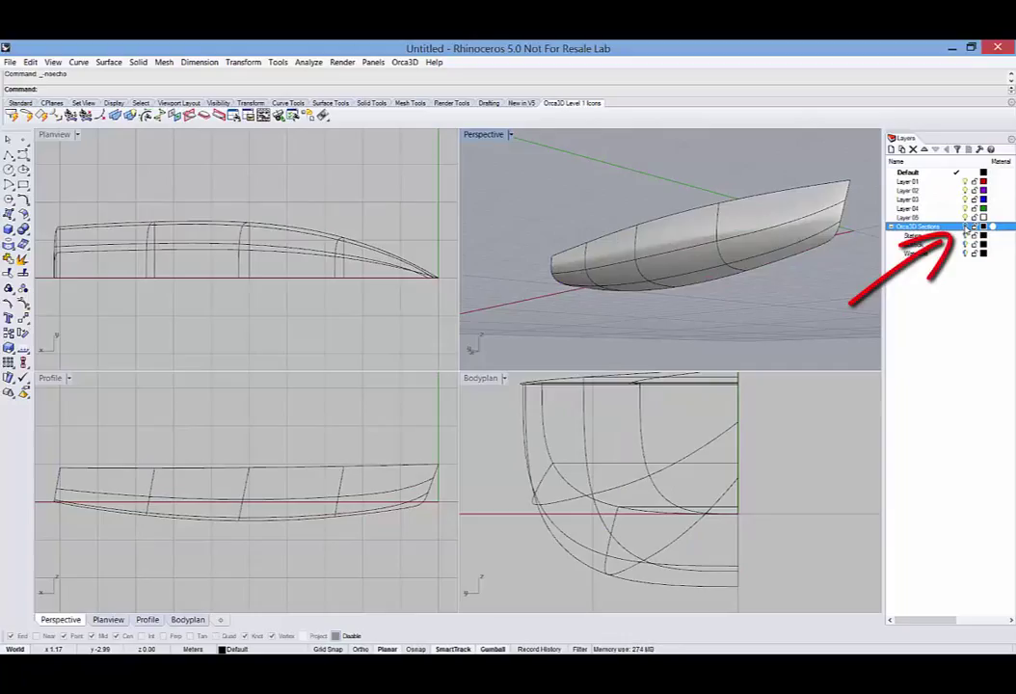
pyautogui.click(965, 227)
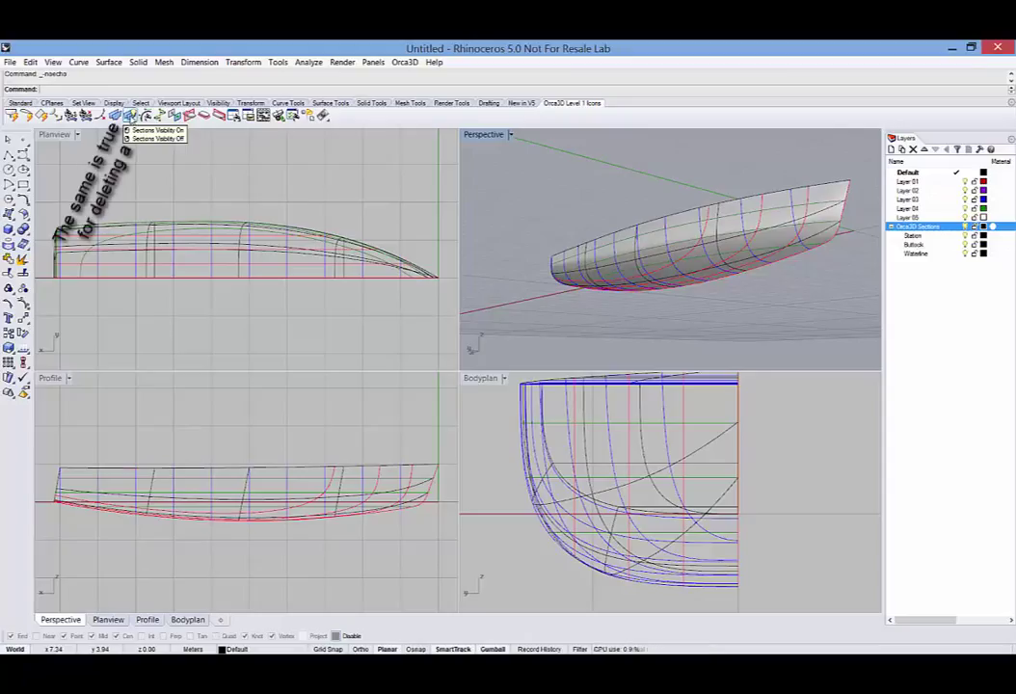
pyautogui.rightClick(130, 116)
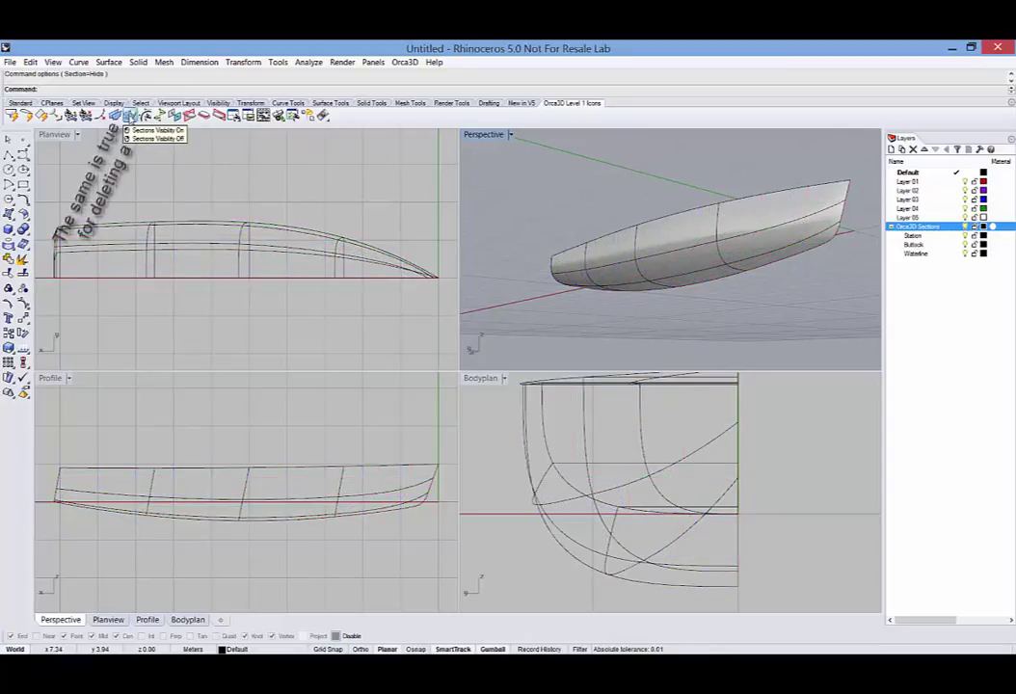
pyautogui.click(130, 116)
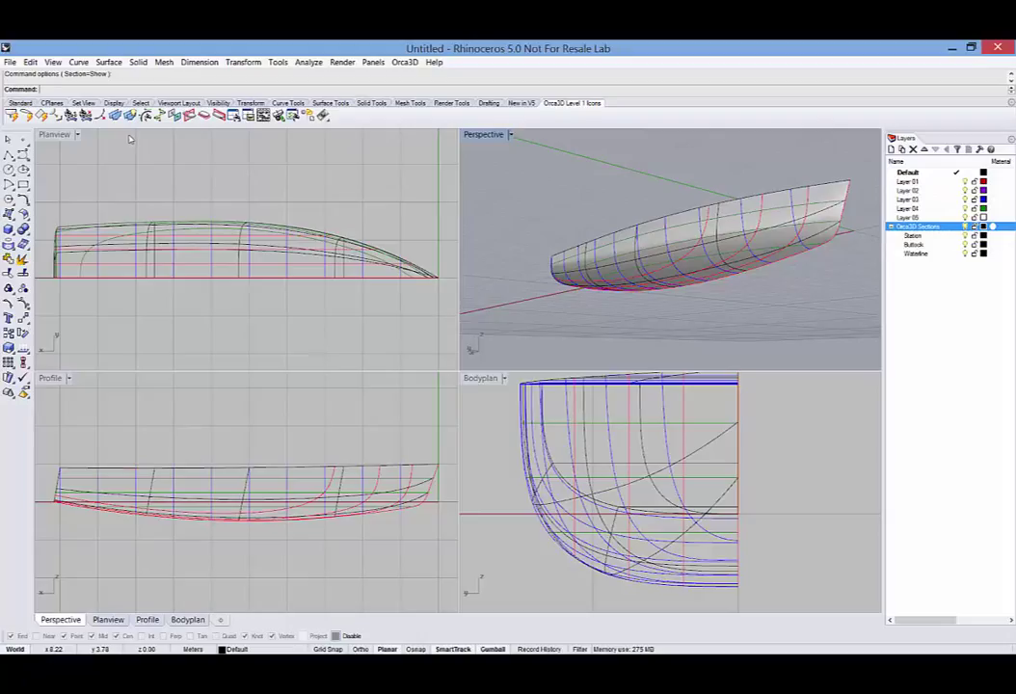
# Show the hull surface's control points and move the outermost midship bilge point slightly inward in the Bodyplan view.
pyautogui.click(685, 240)
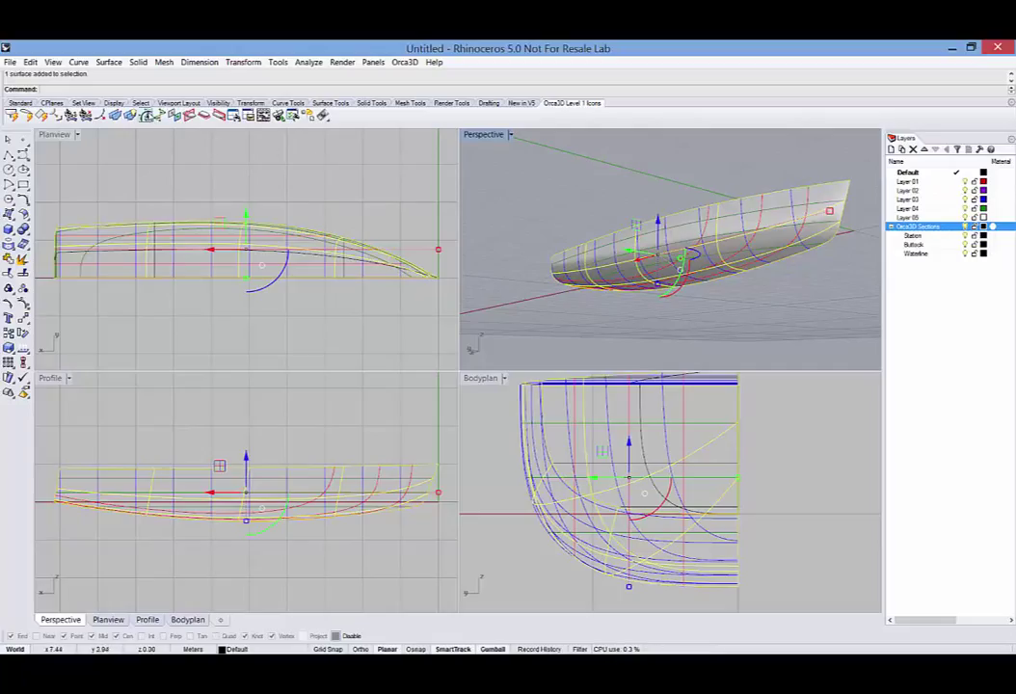
pyautogui.click(132, 114)
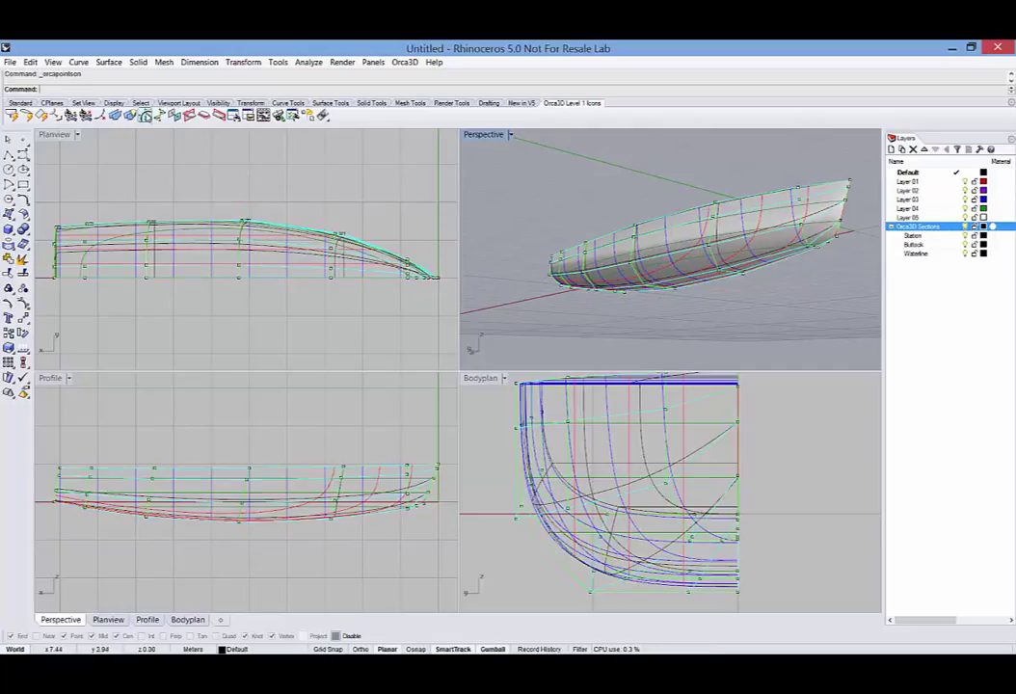
pyautogui.click(516, 522)
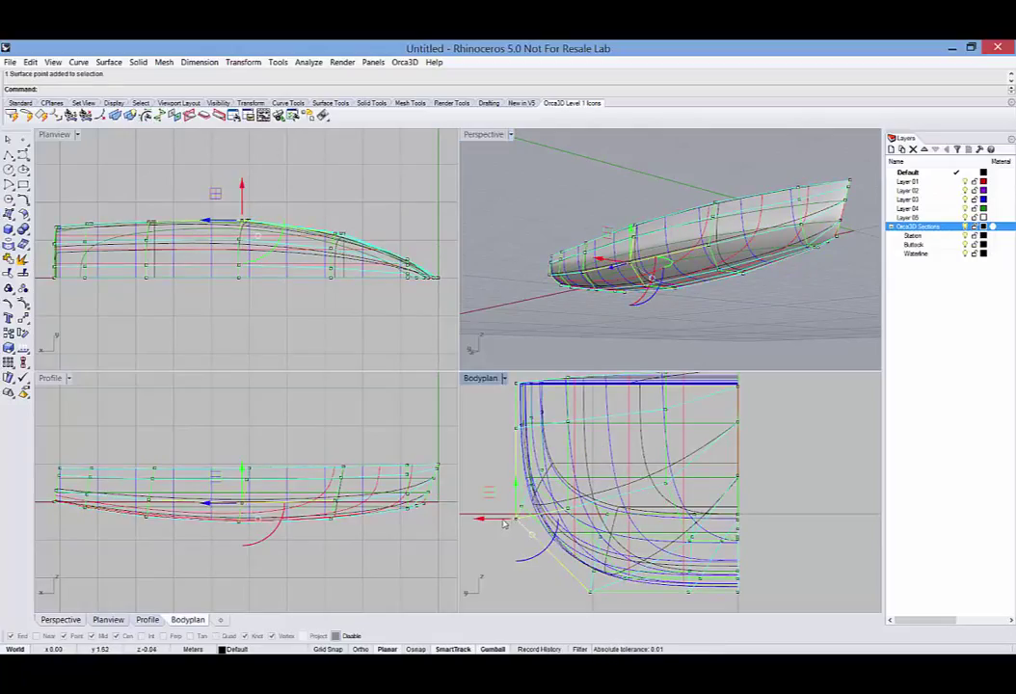
pyautogui.moveTo(502, 523)
pyautogui.mouseDown()
pyautogui.moveTo(625, 516)
pyautogui.moveTo(510, 521)
pyautogui.mouseUp()
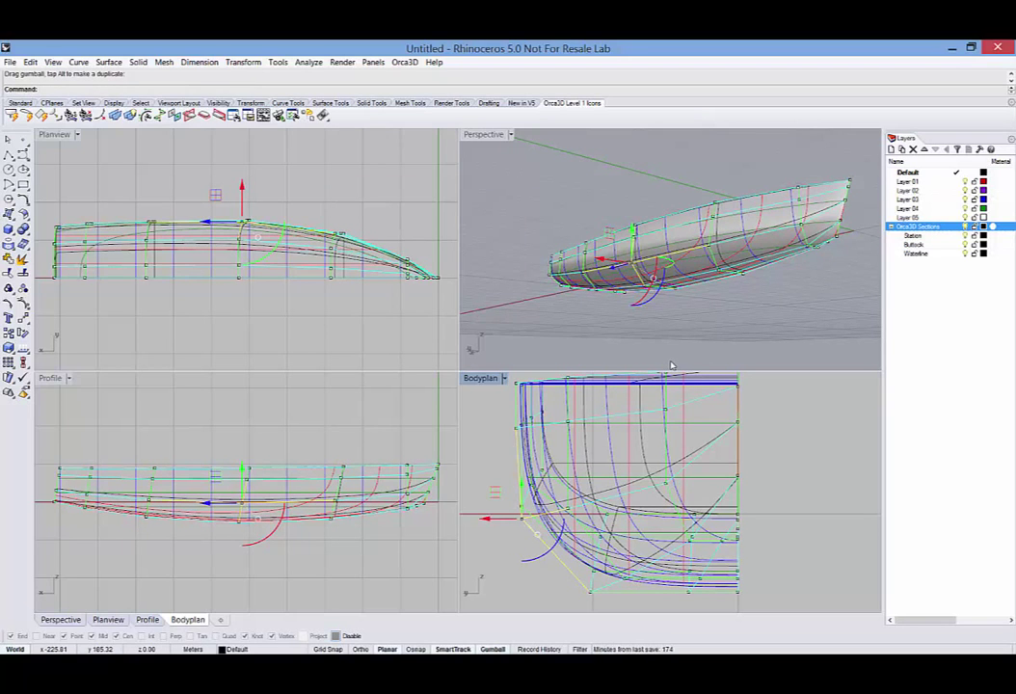
# Move a station curve off the hull in the Bodyplan view, and pull the midship bilge control point outward to regenerate the sections.
pyautogui.click(611, 454)
pyautogui.moveTo(608, 448); pyautogui.dragTo(789, 508)
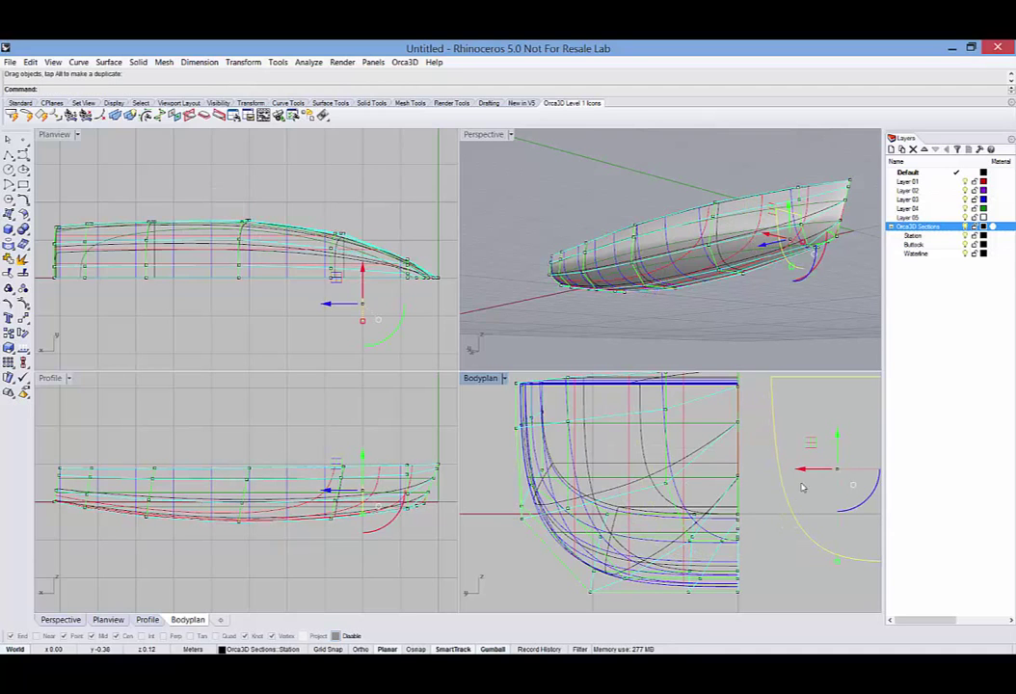
pyautogui.click(517, 520)
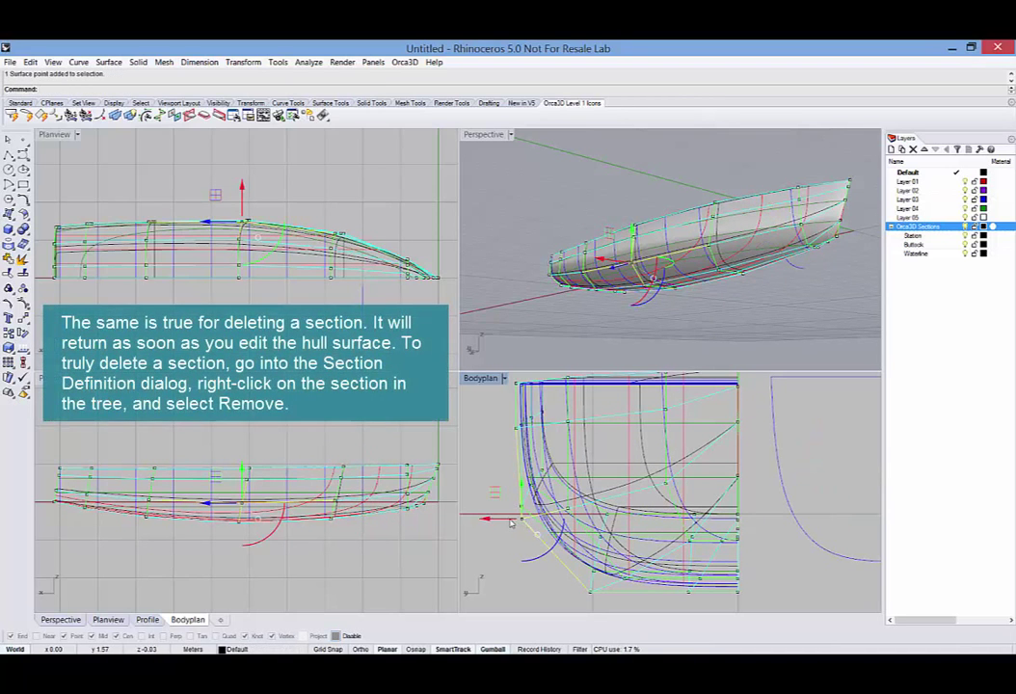
pyautogui.moveTo(511, 521); pyautogui.dragTo(482, 523)
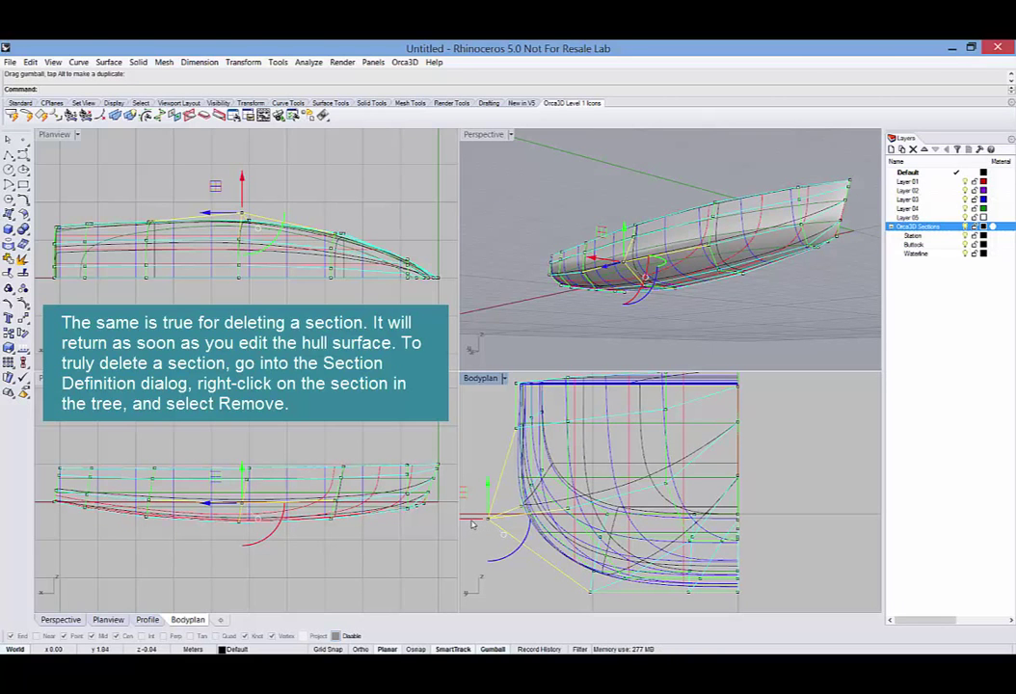
# Move the midship bilge control point back inward and hide the hull's control points.
pyautogui.click(473, 522)
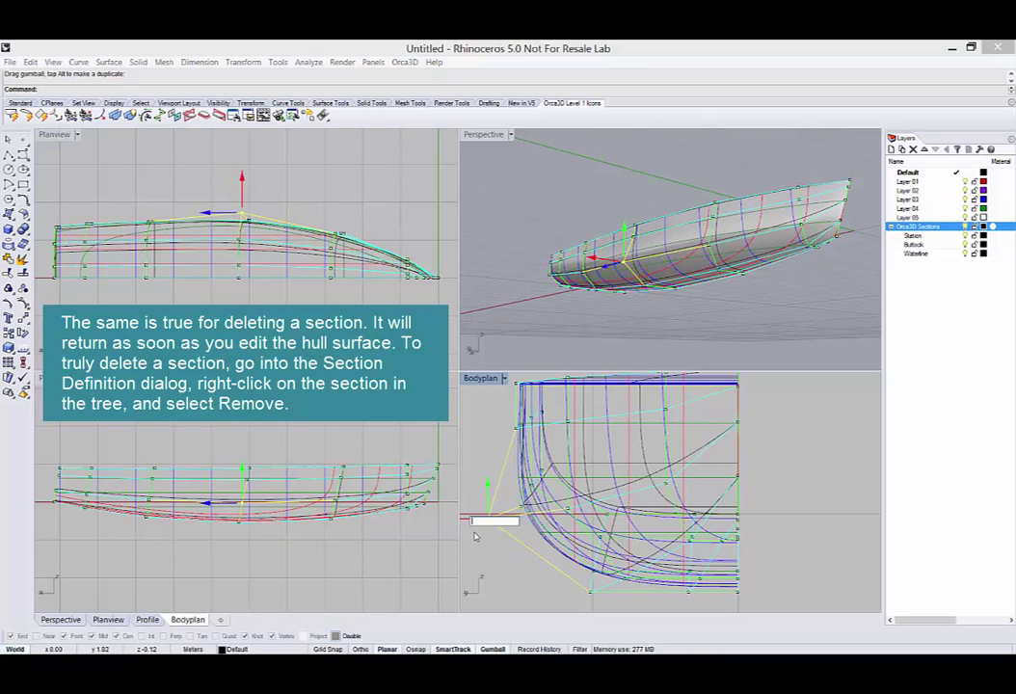
pyautogui.press('Return')
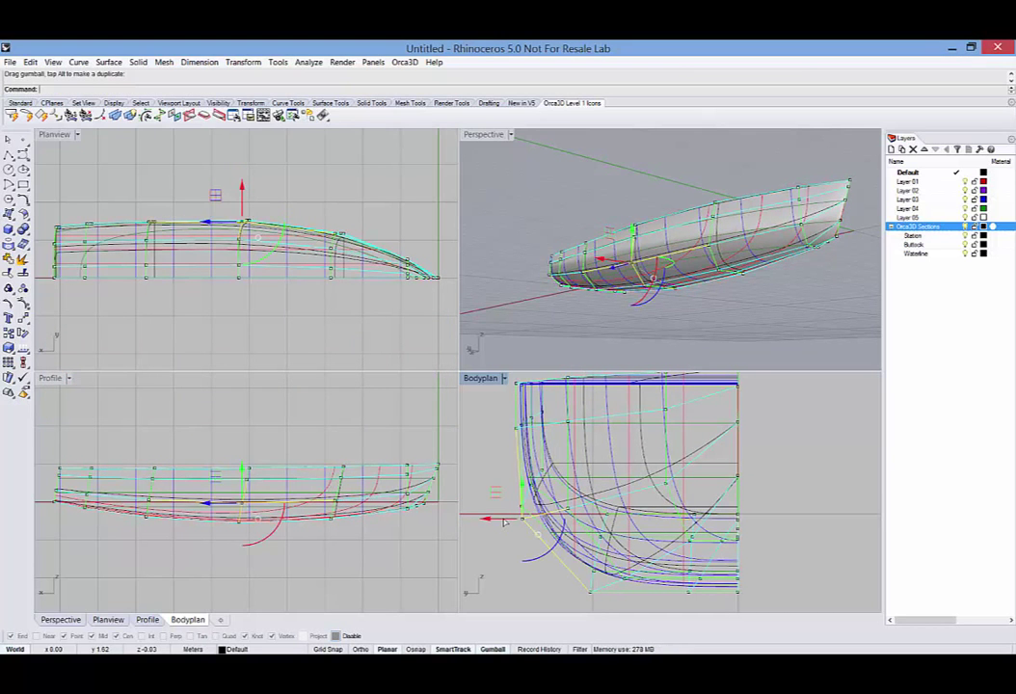
pyautogui.press('Escape')
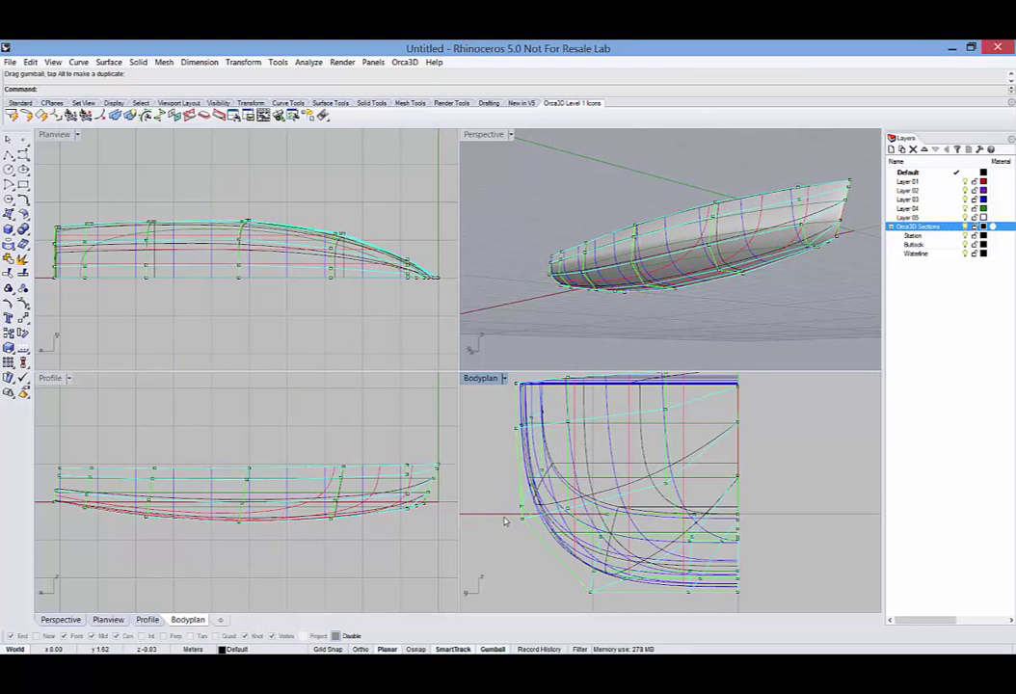
pyautogui.press('Escape')
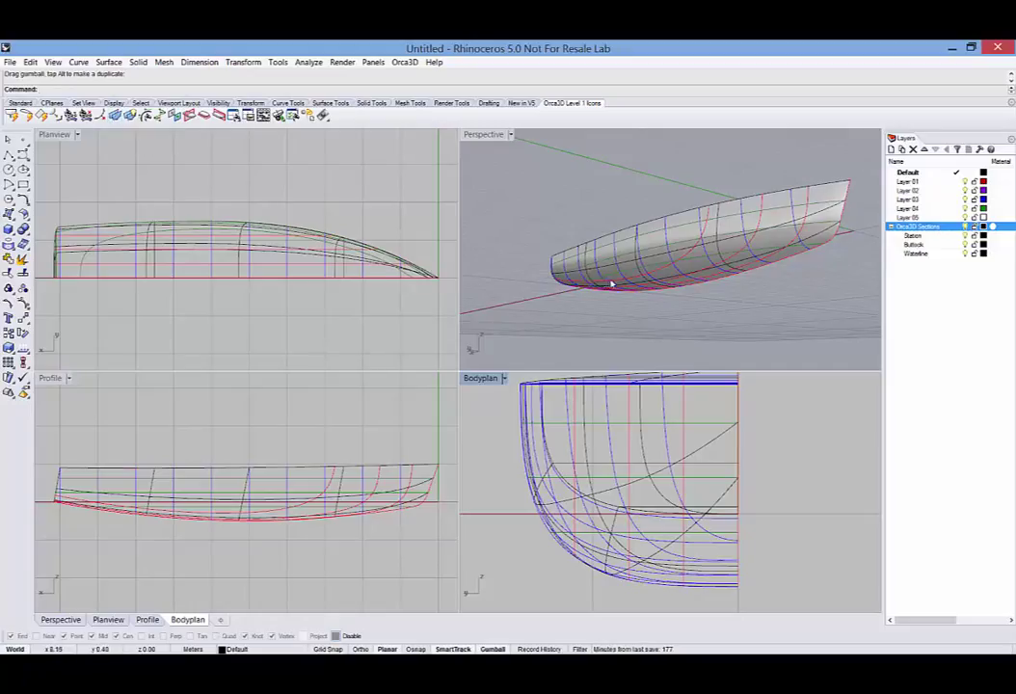
# Select the hull surface and remove all of its stations from the section definitions.
pyautogui.click(681, 238)
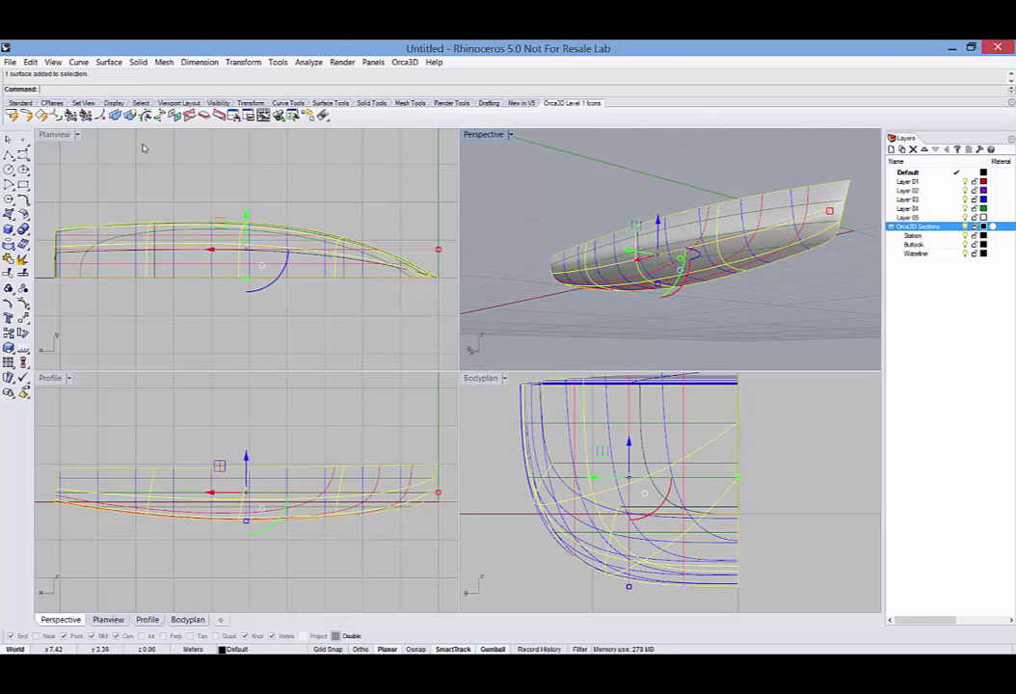
pyautogui.click(114, 115)
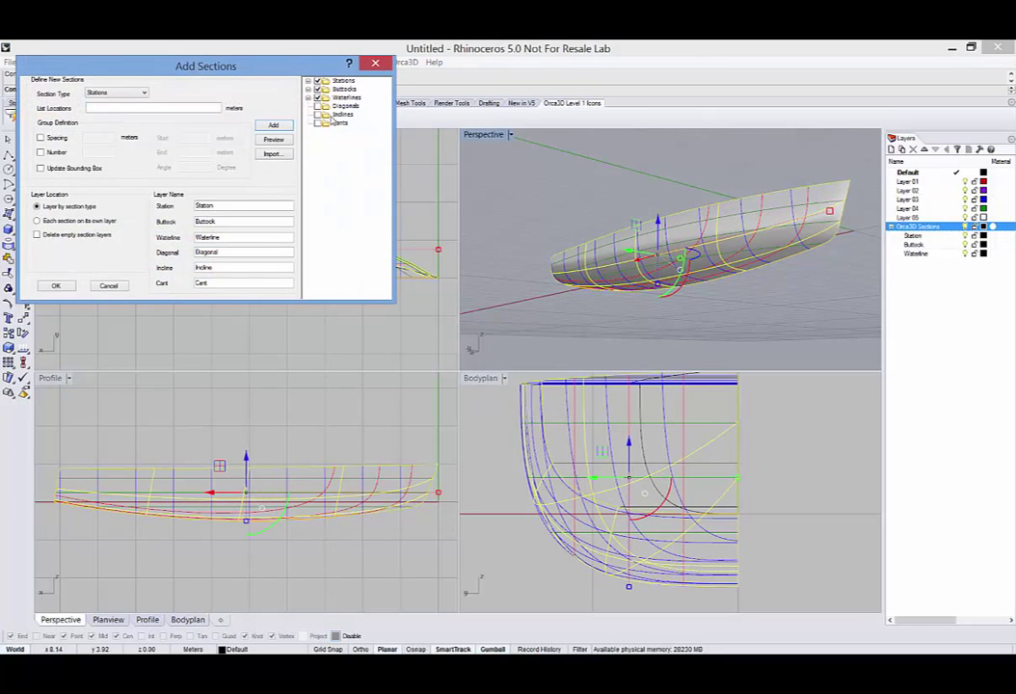
pyautogui.rightClick(348, 81)
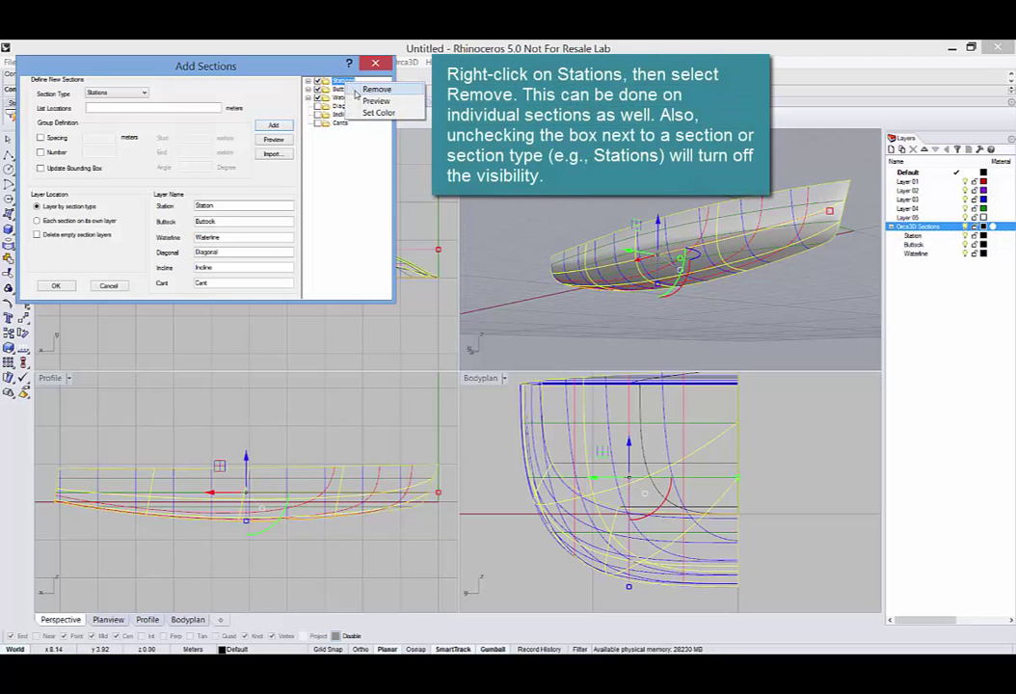
pyautogui.click(358, 90)
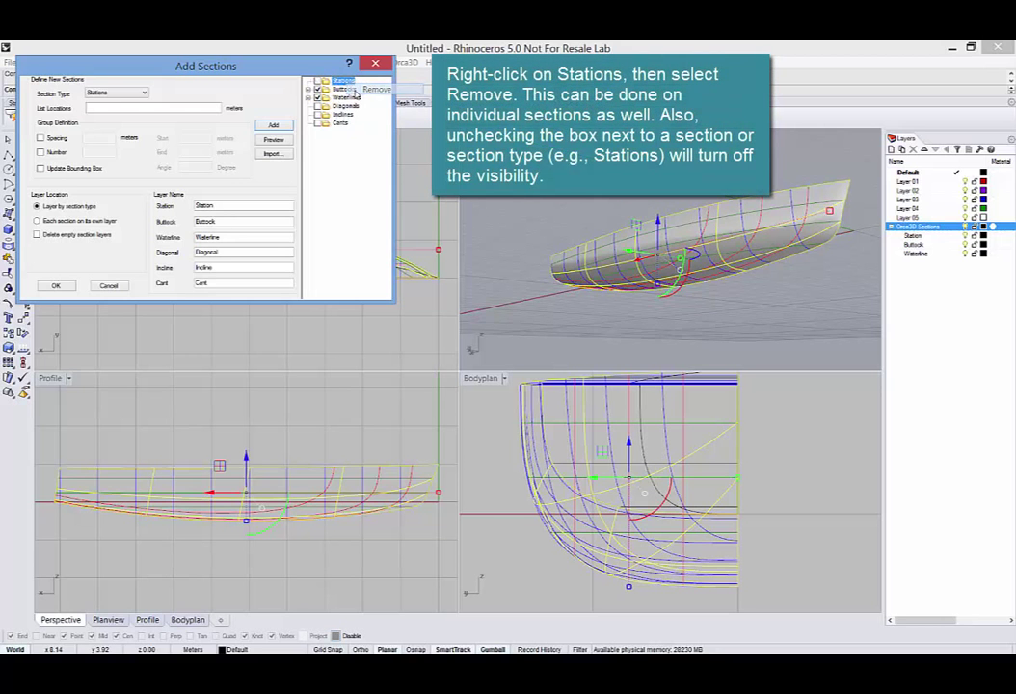
pyautogui.click(58, 286)
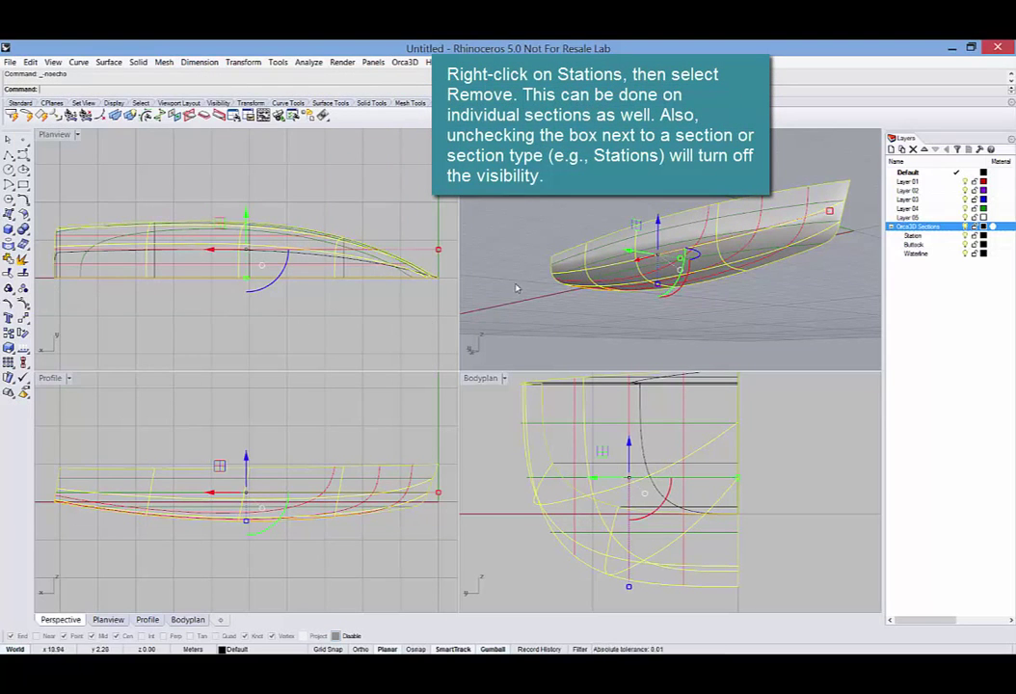
pyautogui.click(516, 287)
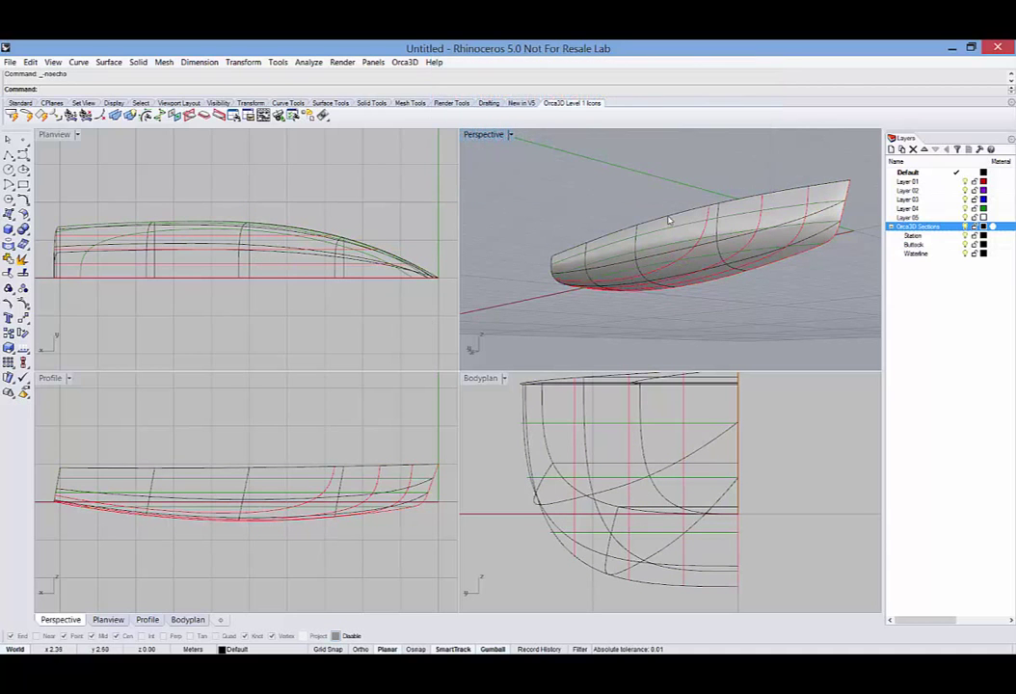
pyautogui.moveTo(651, 177)
pyautogui.mouseDown(button='right')
pyautogui.moveTo(649, 195)
pyautogui.moveTo(745, 224)
pyautogui.moveTo(835, 216)
pyautogui.moveTo(683, 237)
pyautogui.moveTo(639, 172)
pyautogui.mouseUp(button='right')
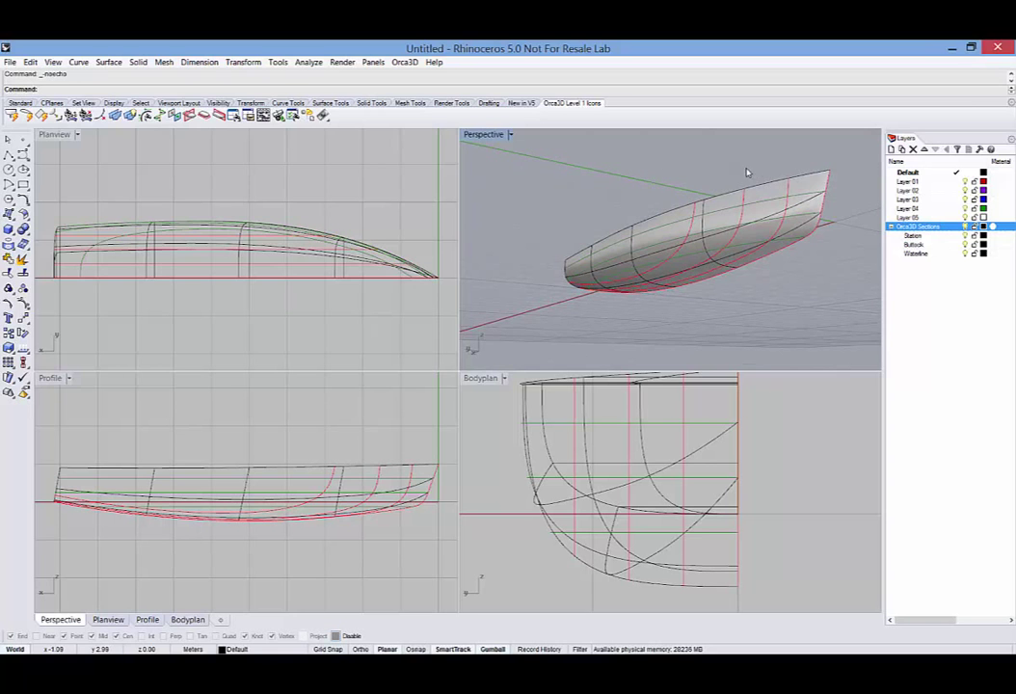
pyautogui.moveTo(760, 163); pyautogui.dragTo(849, 219, button='right')
pyautogui.moveTo(531, 313); pyautogui.dragTo(533, 313)
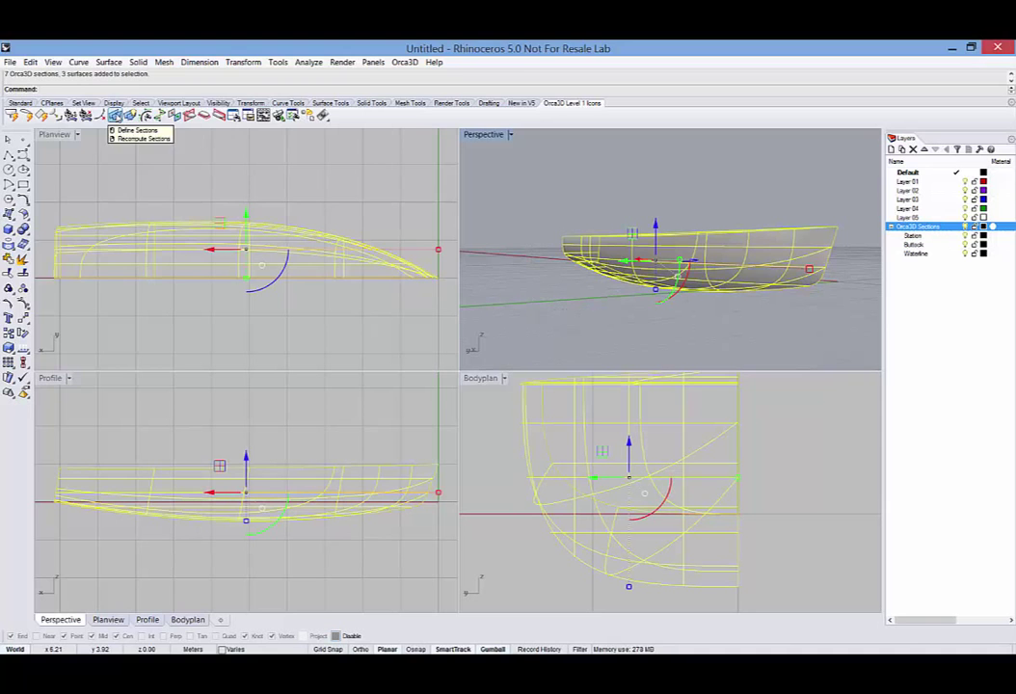
pyautogui.click(116, 116)
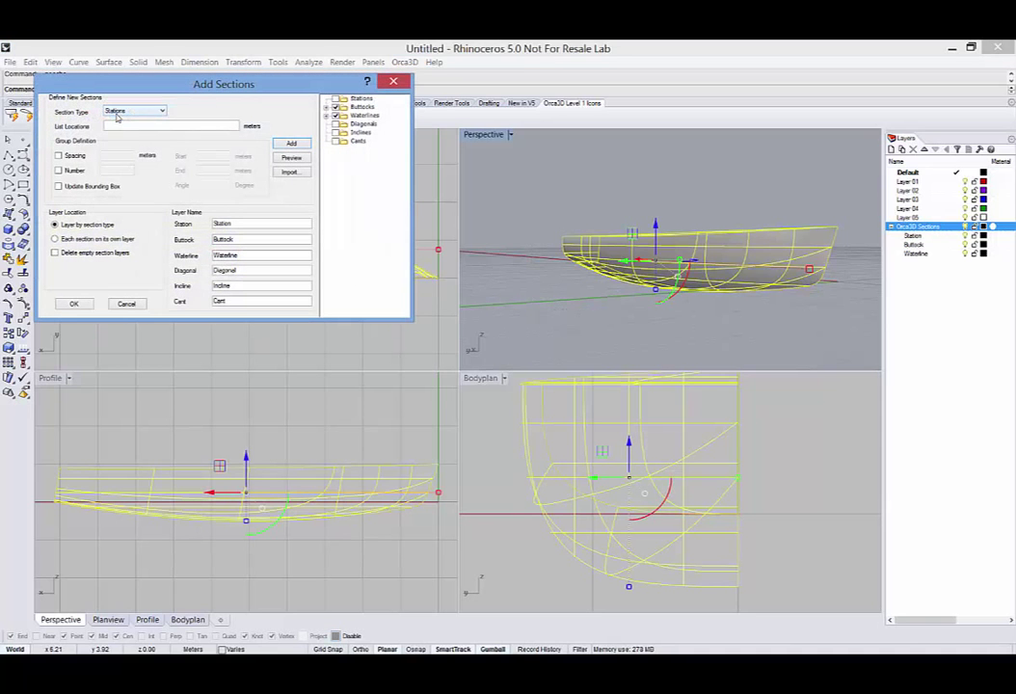
pyautogui.click(77, 305)
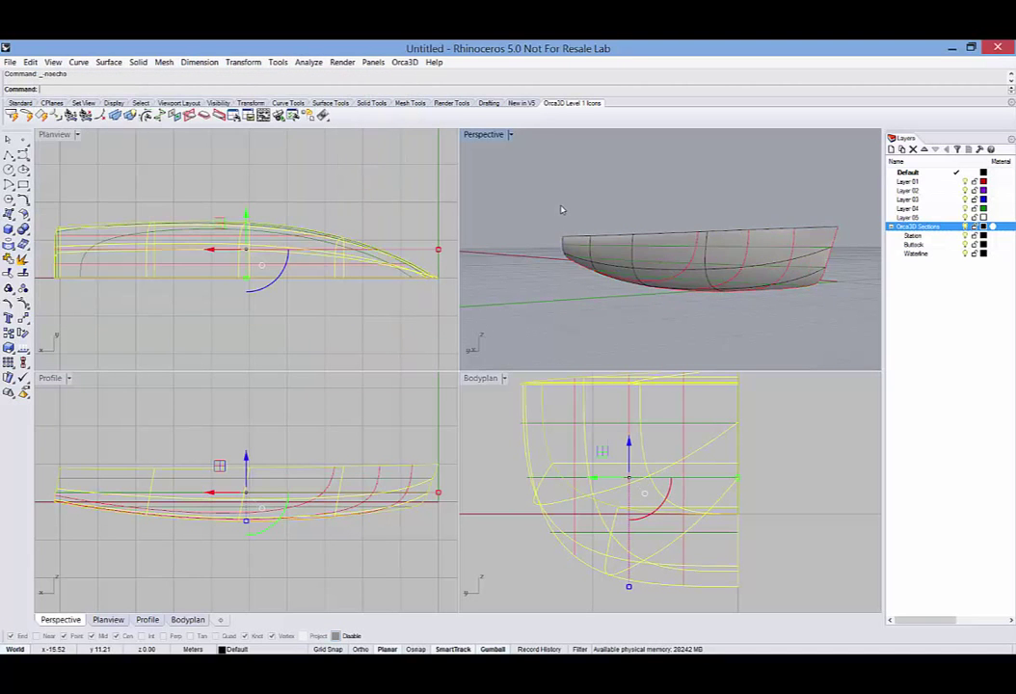
pyautogui.click(560, 209)
pyautogui.moveTo(560, 208); pyautogui.dragTo(560, 173, button='right')
# Select the whole hull model and define 11 evenly spaced stations along its updated bounding box.
pyautogui.moveTo(550, 339); pyautogui.dragTo(547, 338)
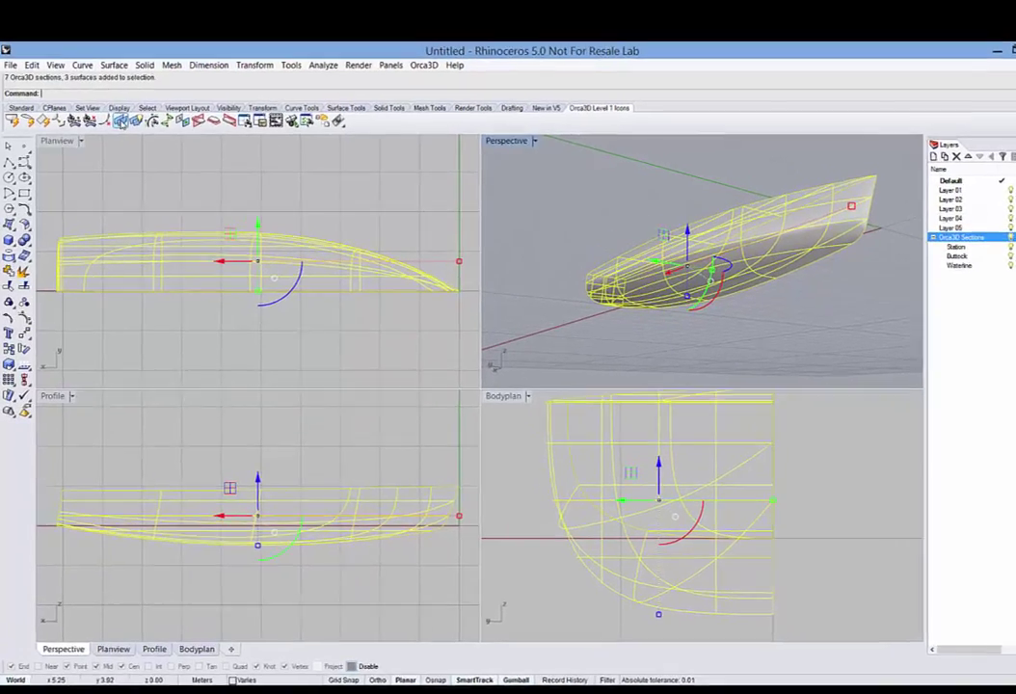
pyautogui.click(122, 121)
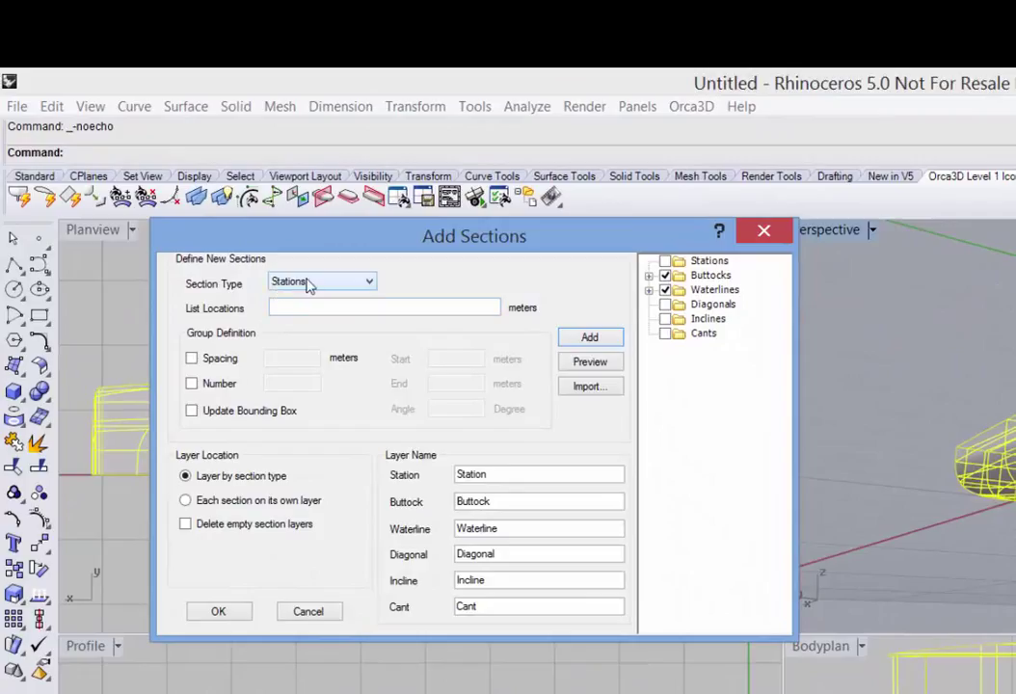
pyautogui.click(191, 382)
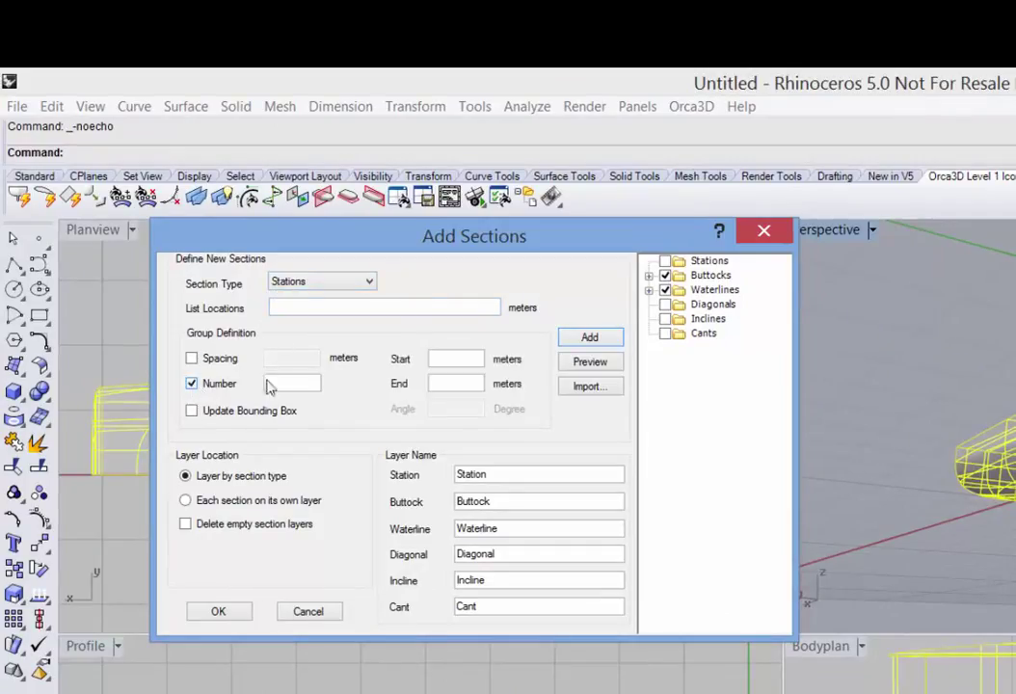
pyautogui.click(279, 385)
pyautogui.write('11')
pyautogui.click(192, 412)
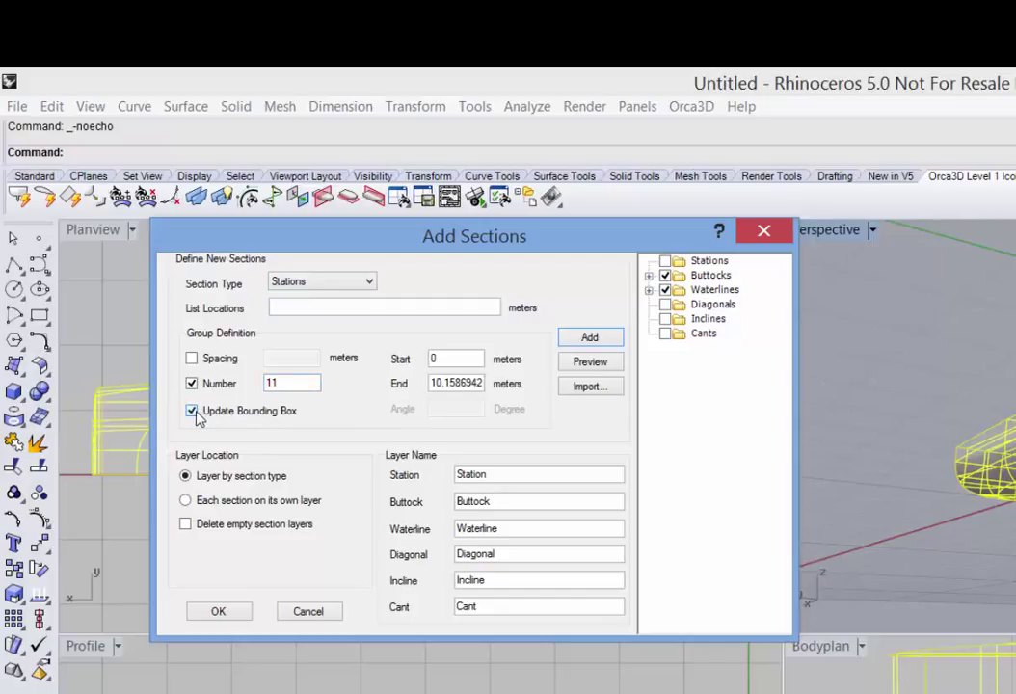
pyautogui.click(606, 343)
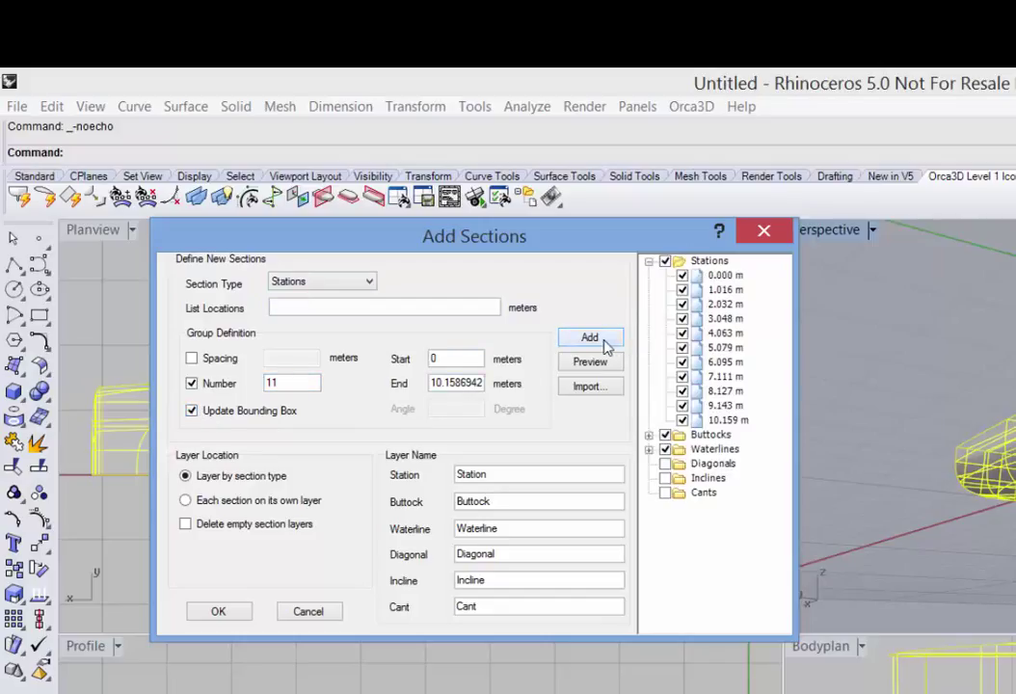
# Set the color of all stations to blue and create the sections on the hull.
pyautogui.rightClick(678, 262)
pyautogui.click(702, 314)
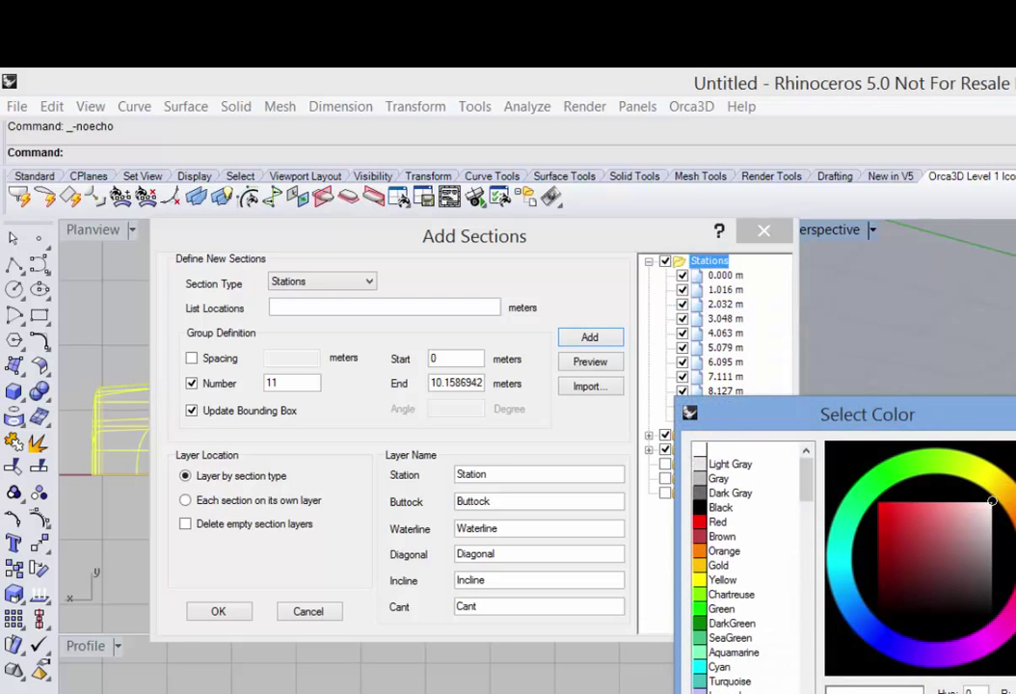
pyautogui.press('Return')
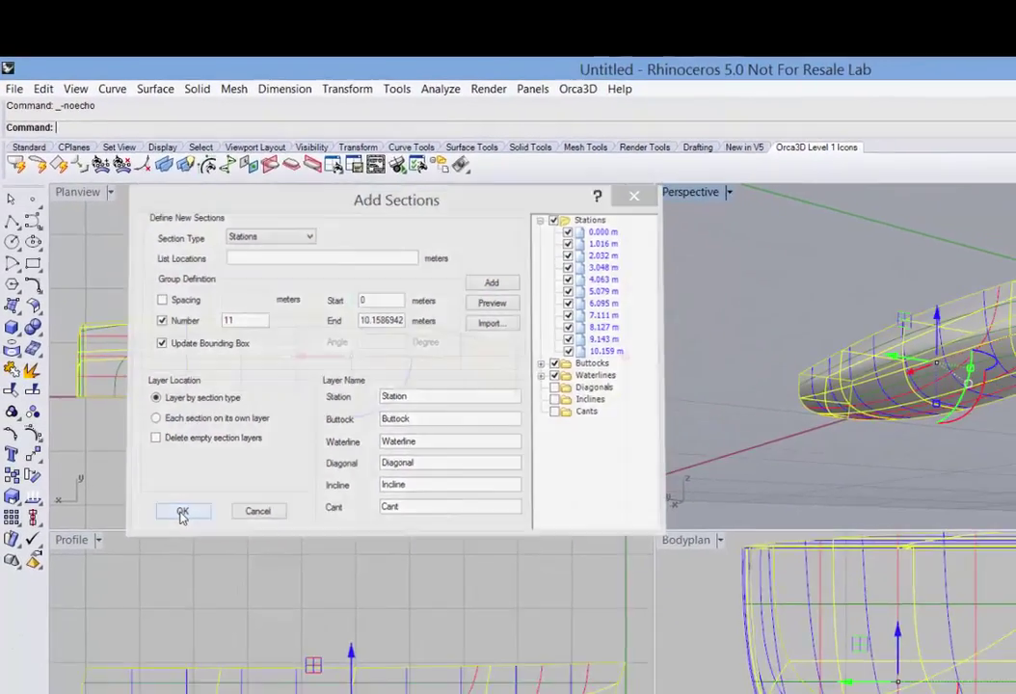
pyautogui.click(218, 612)
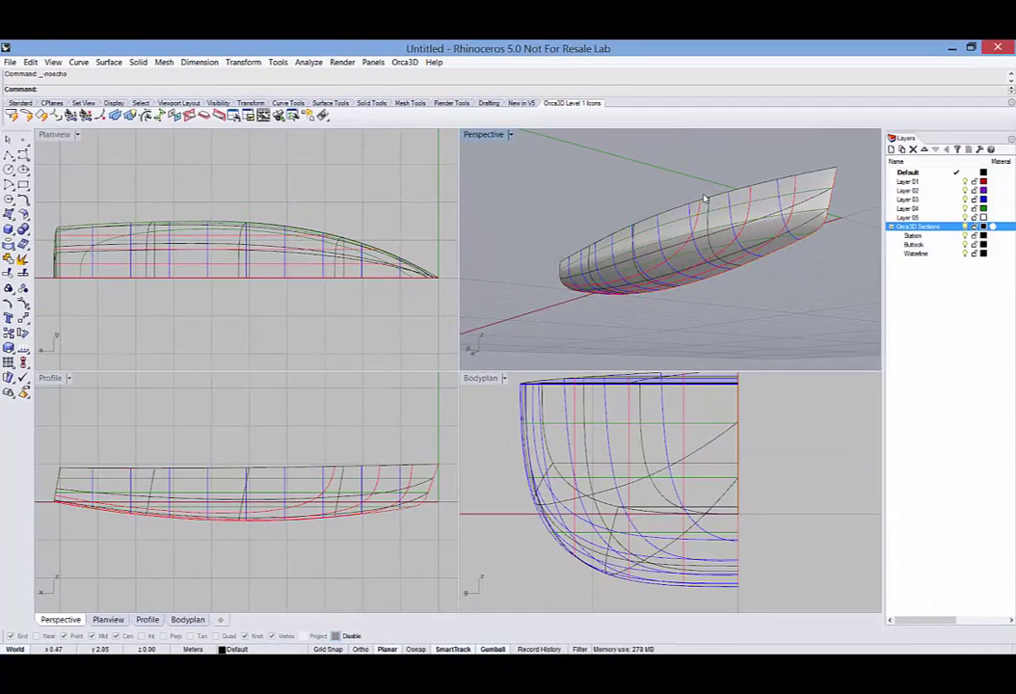
pyautogui.moveTo(707, 191)
pyautogui.mouseDown(button='right')
pyautogui.moveTo(686, 199)
pyautogui.moveTo(771, 193)
pyautogui.moveTo(686, 188)
pyautogui.moveTo(706, 172)
pyautogui.moveTo(716, 179)
pyautogui.mouseUp(button='right')
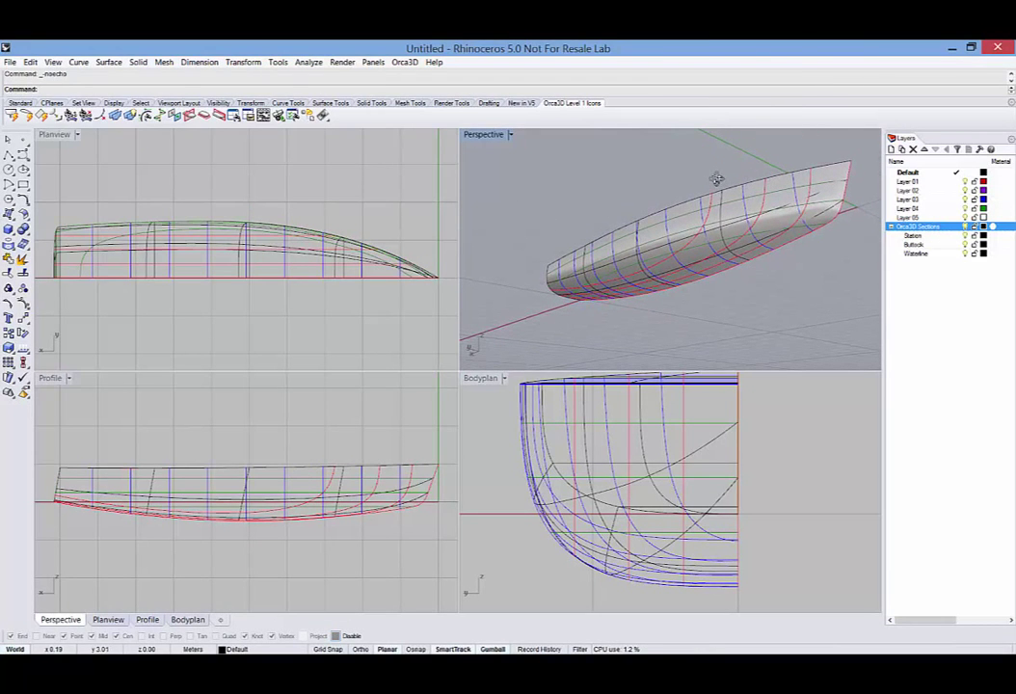
pyautogui.click(668, 233)
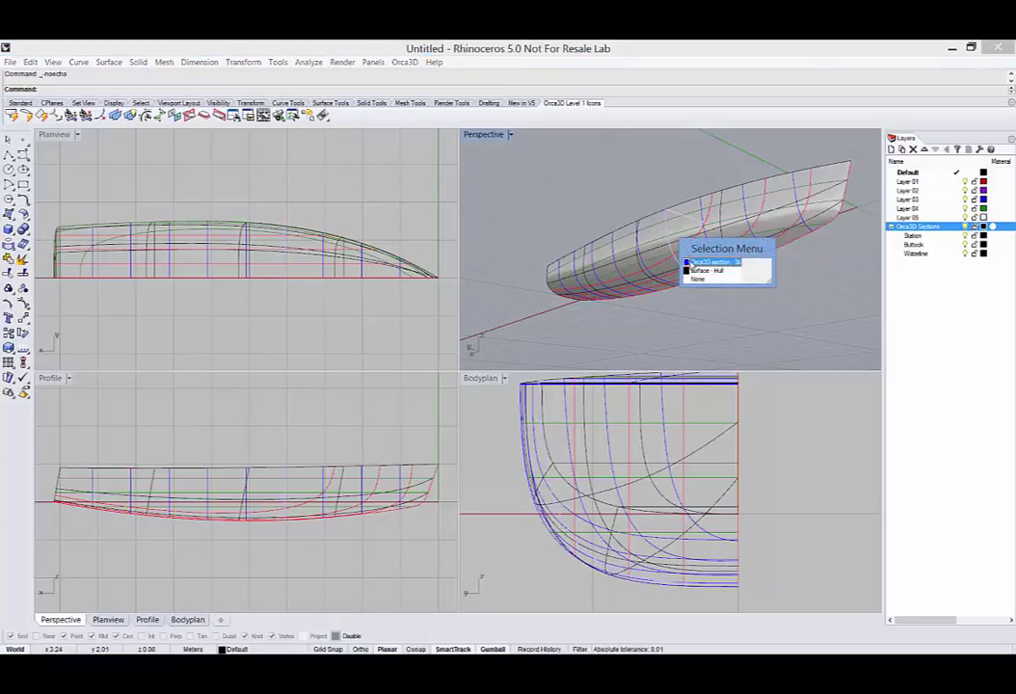
pyautogui.click(687, 262)
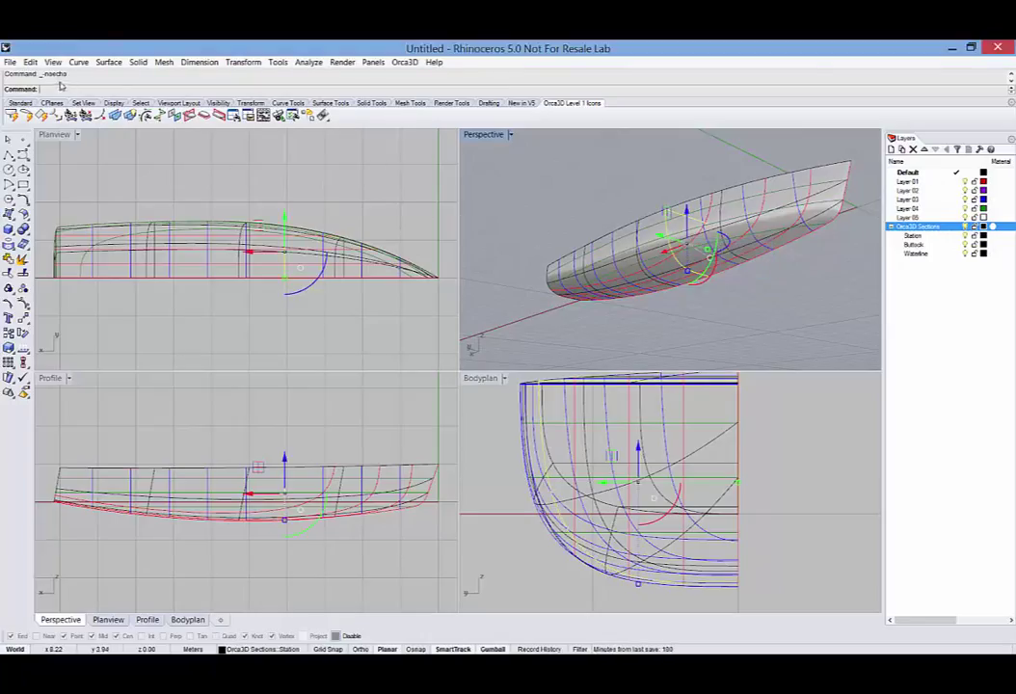
pyautogui.click(30, 62)
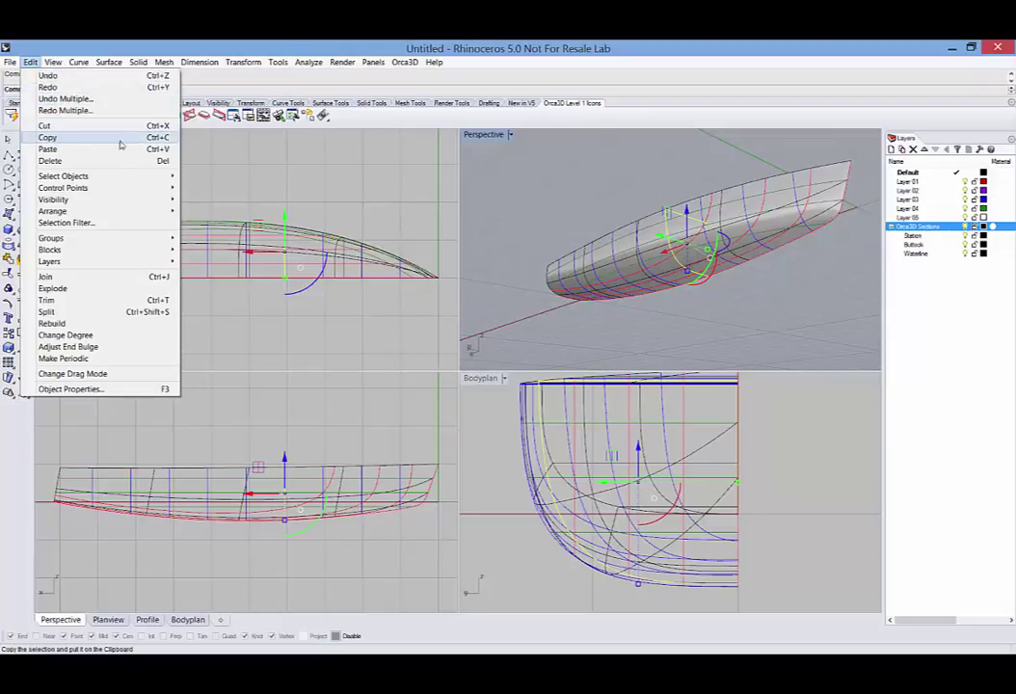
pyautogui.click(238, 153)
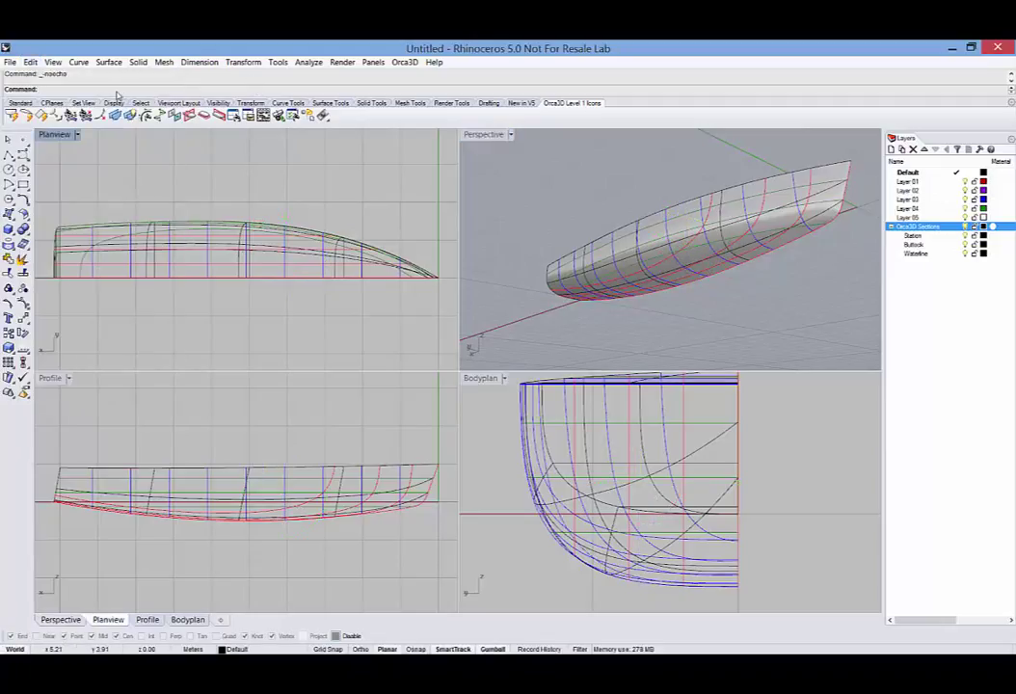
pyautogui.click(245, 62)
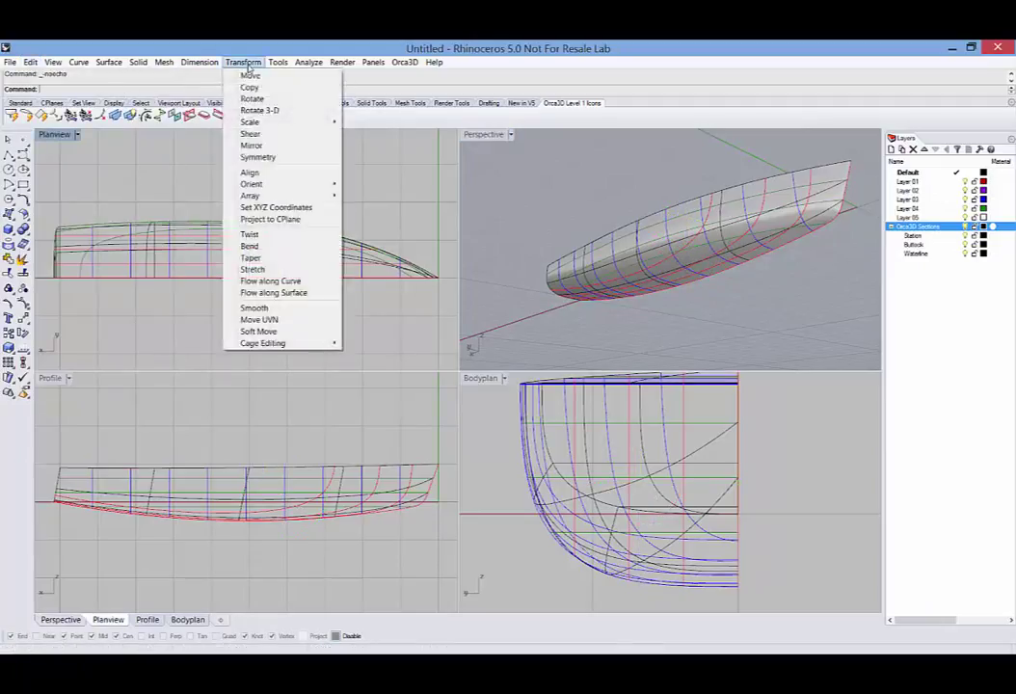
pyautogui.click(191, 162)
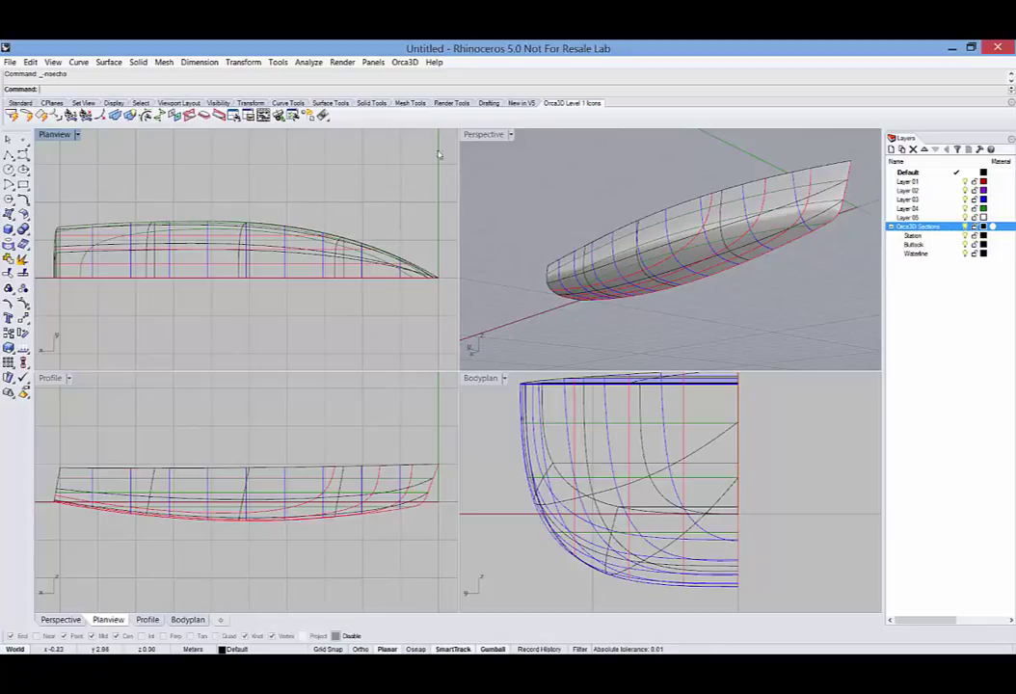
# Examine the Orca3D Lines Drawing display options without defining a Design Hydrostatics condition, and leave without creating a drawing.
pyautogui.click(405, 63)
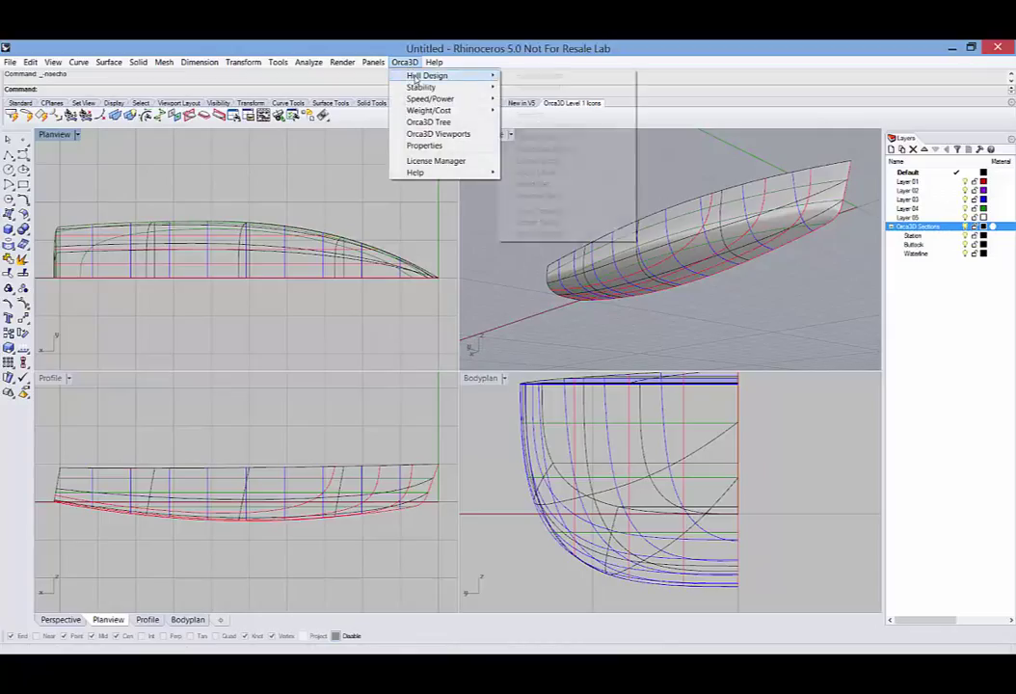
pyautogui.moveTo(453, 76)
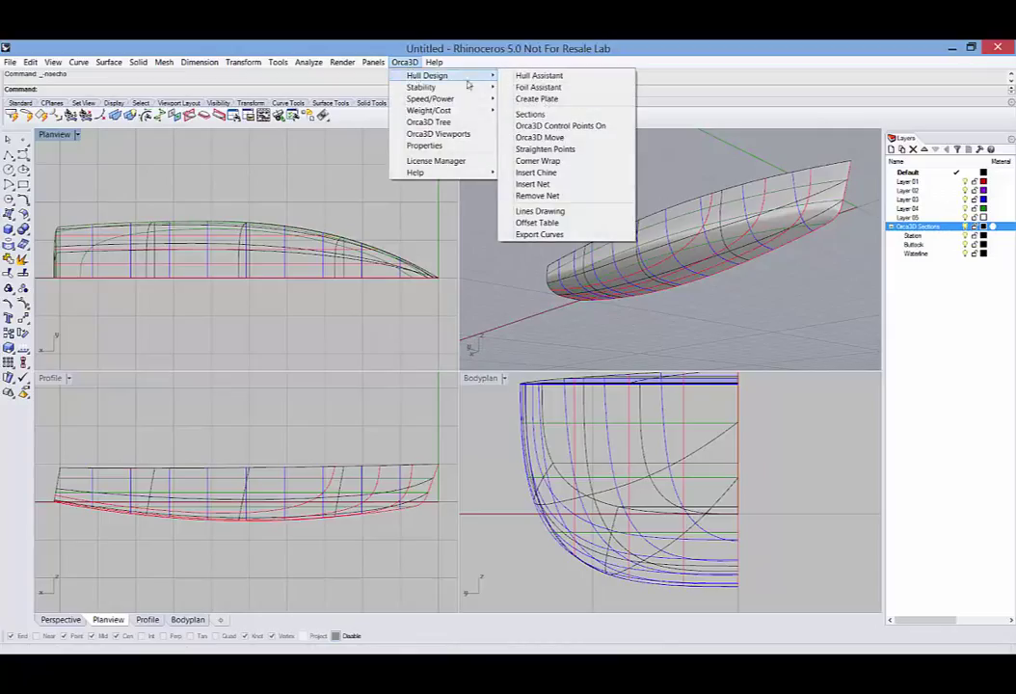
pyautogui.click(542, 211)
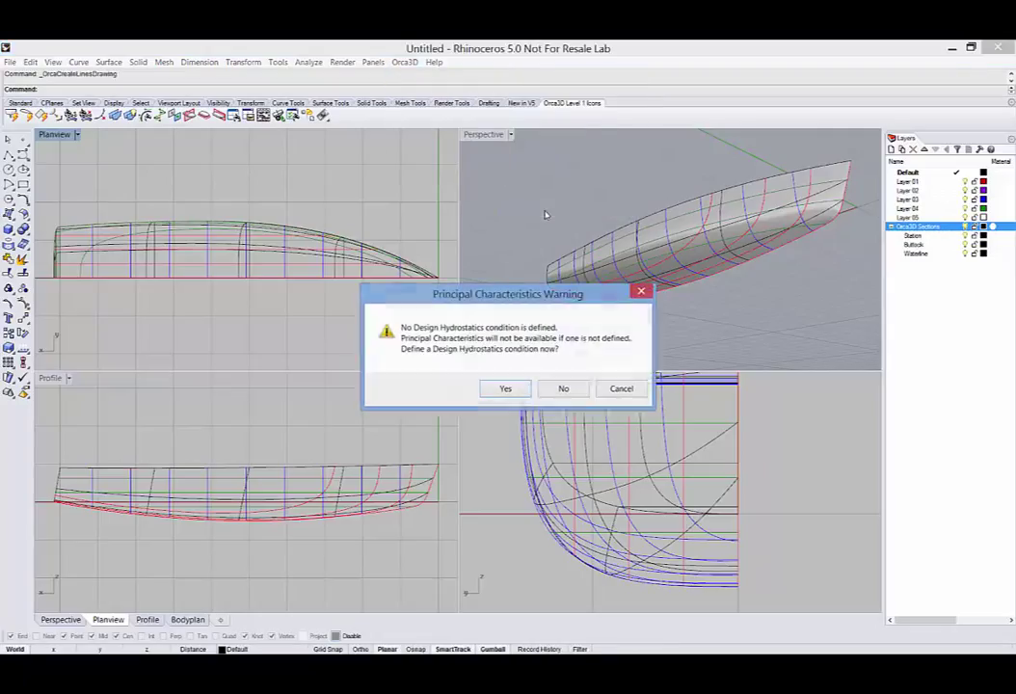
pyautogui.click(560, 389)
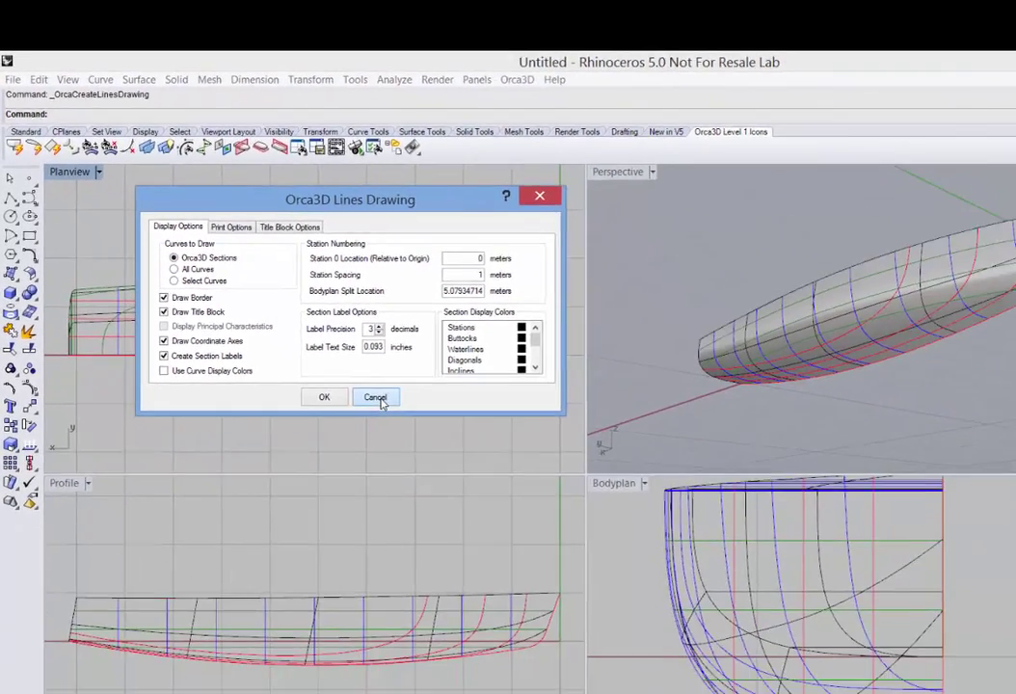
pyautogui.click(378, 399)
# Start the Orca3D Offset Table command to view its curve inclusion options, and leave it without generating a table.
pyautogui.click(517, 79)
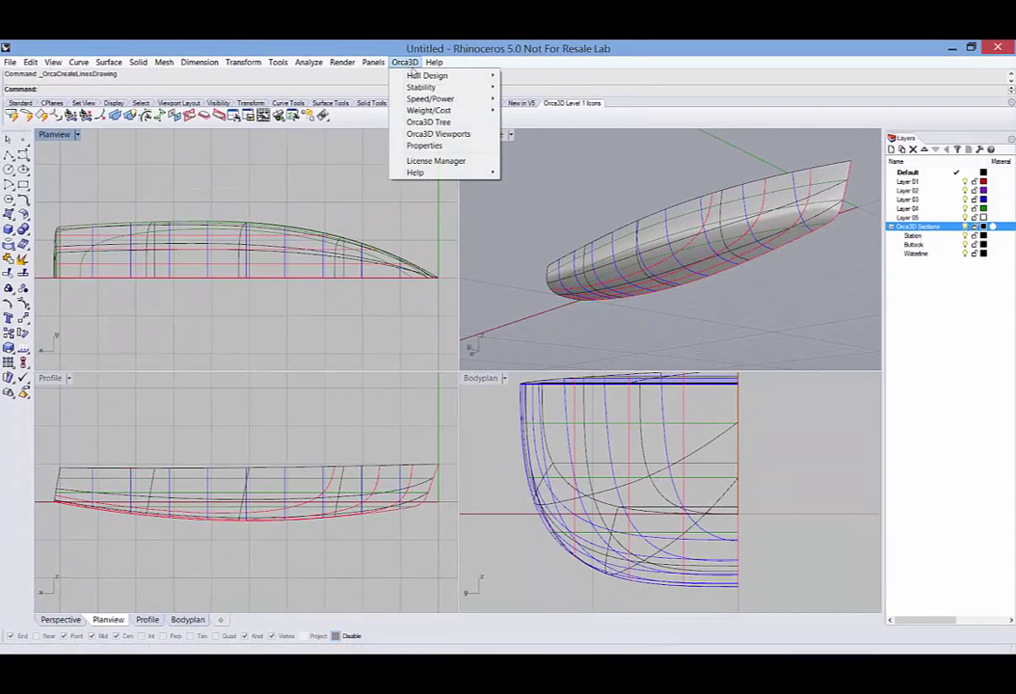
pyautogui.moveTo(529, 96)
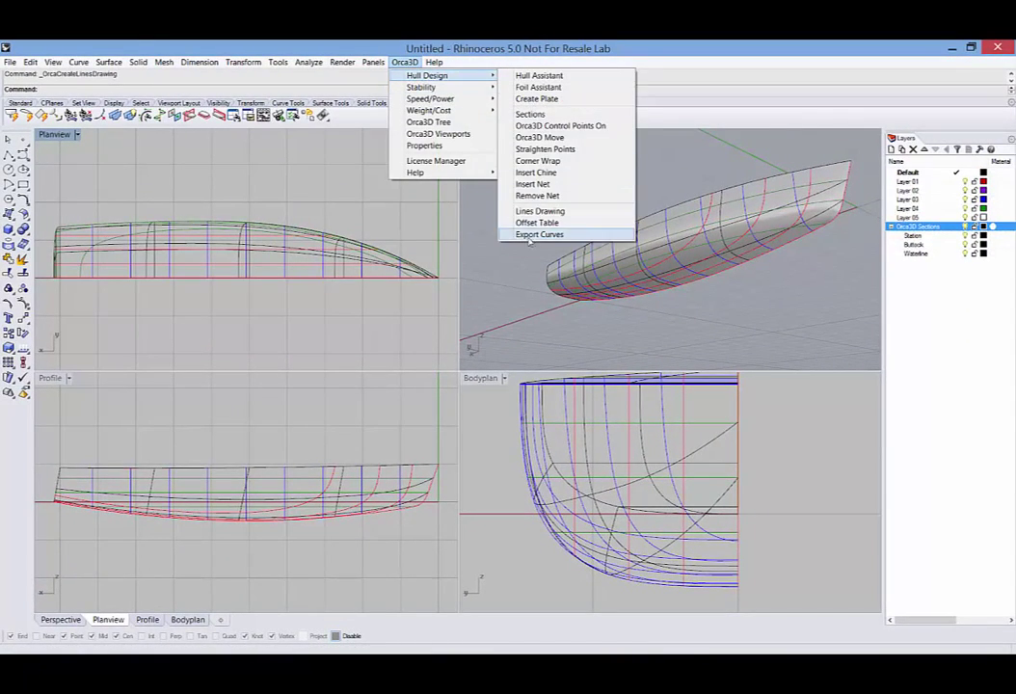
pyautogui.click(531, 223)
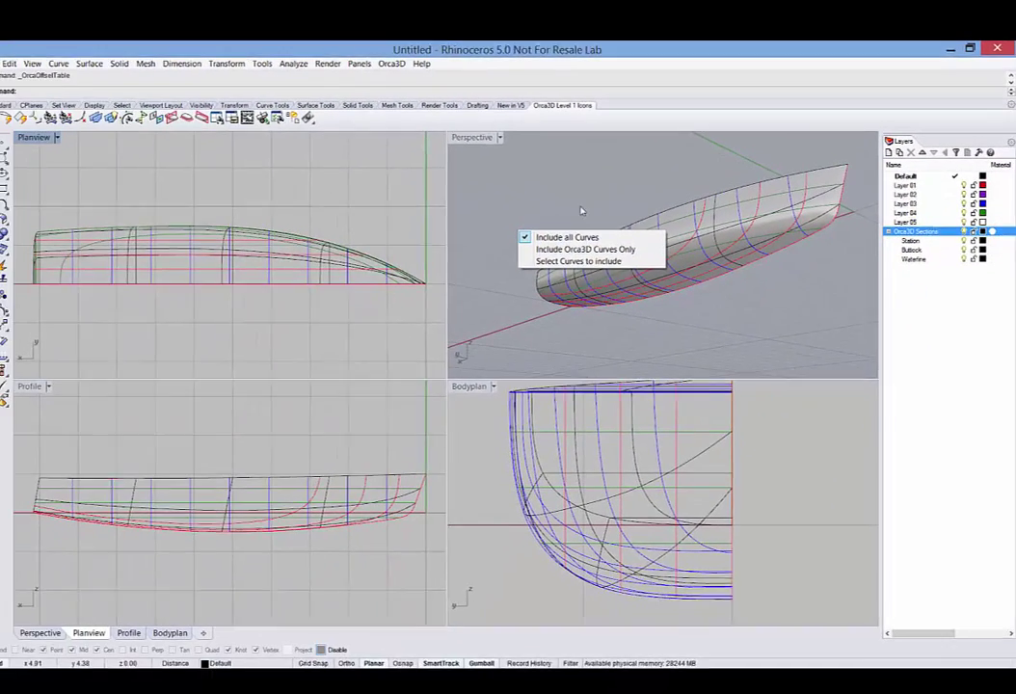
pyautogui.click(257, 482)
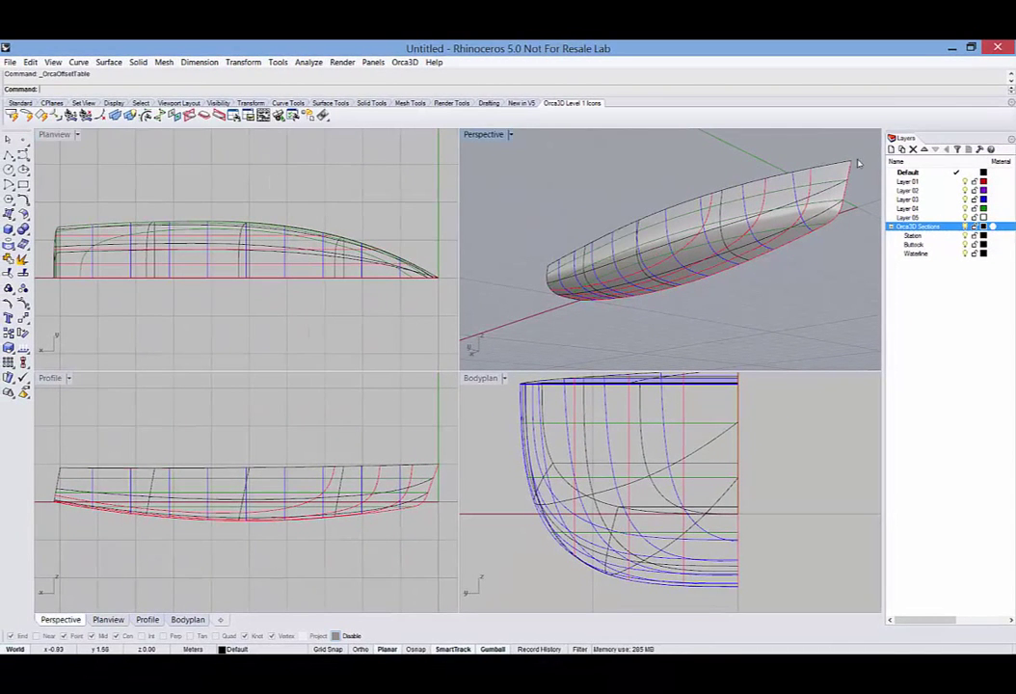
# Select the whole hull model and add stations at listed locations 0.1, 0.2, 0.3, 9.7, 9.8 and 9.9 meters to the section definitions.
pyautogui.hotkey('ctrl', 'a')
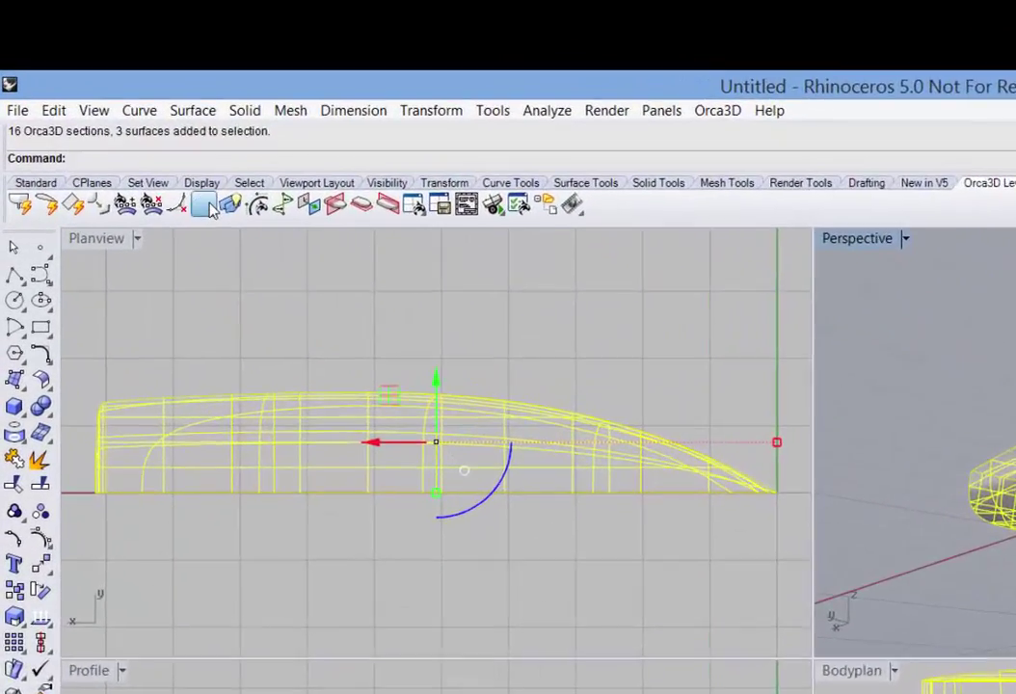
pyautogui.click(116, 115)
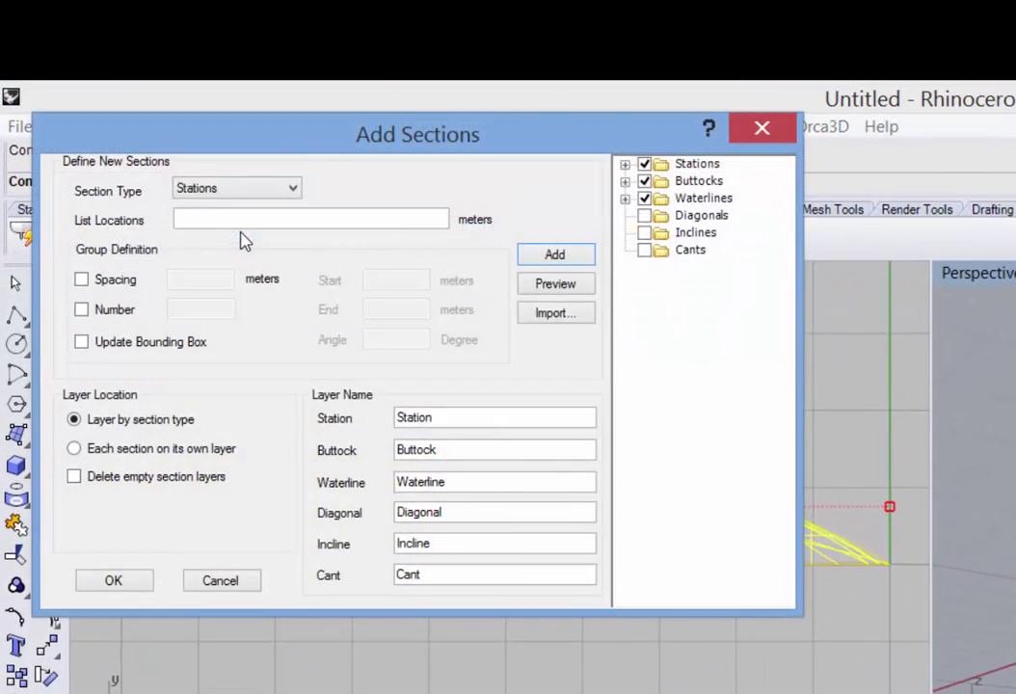
pyautogui.click(625, 164)
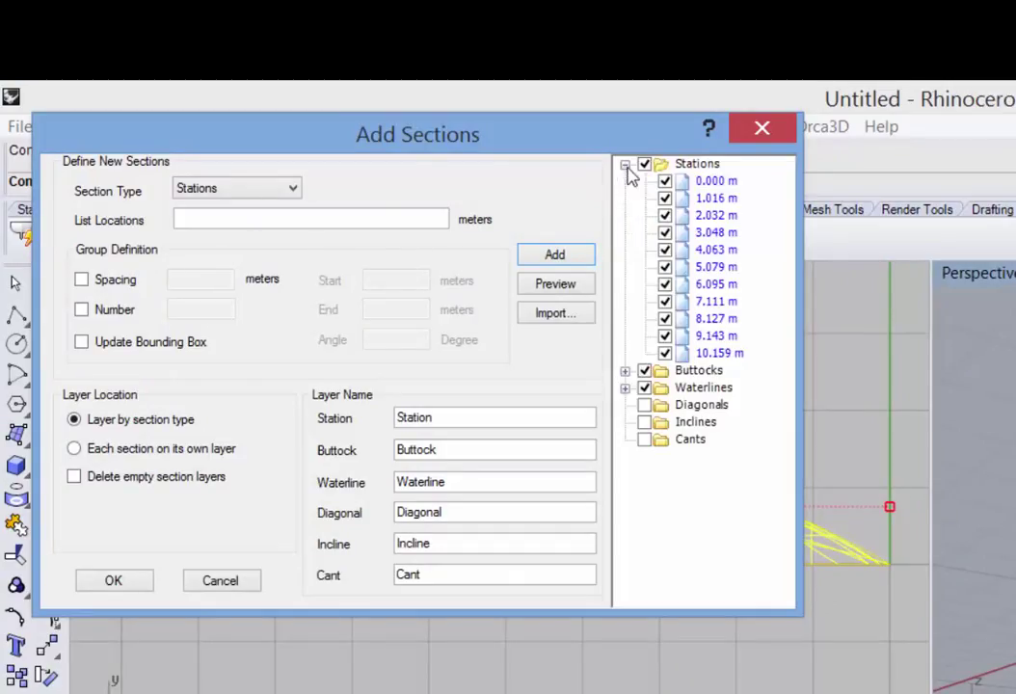
pyautogui.click(226, 221)
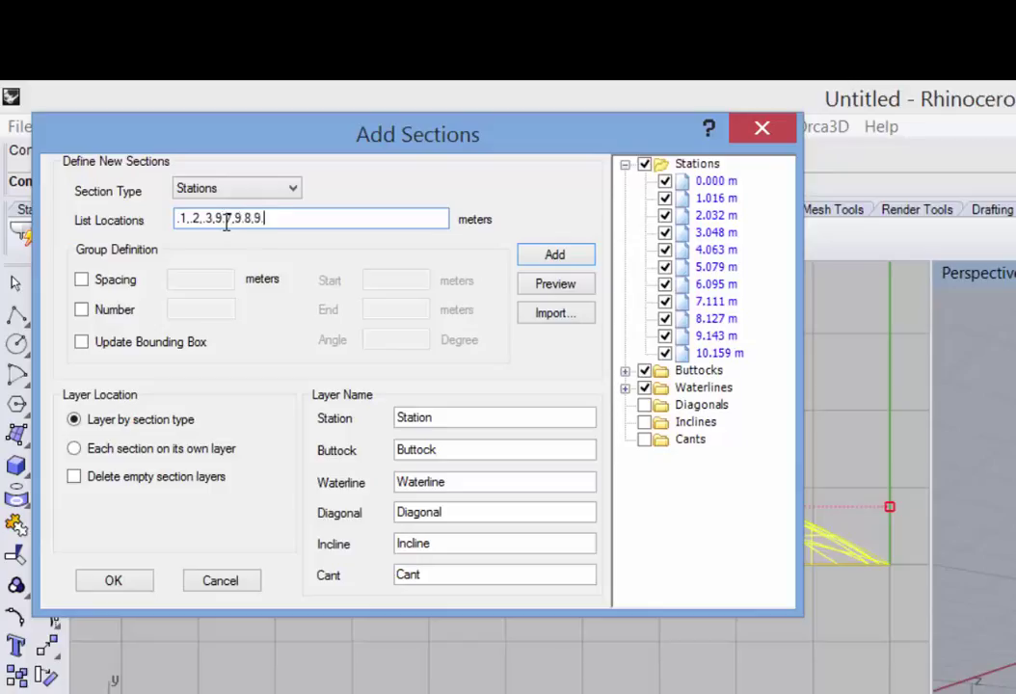
pyautogui.click(528, 255)
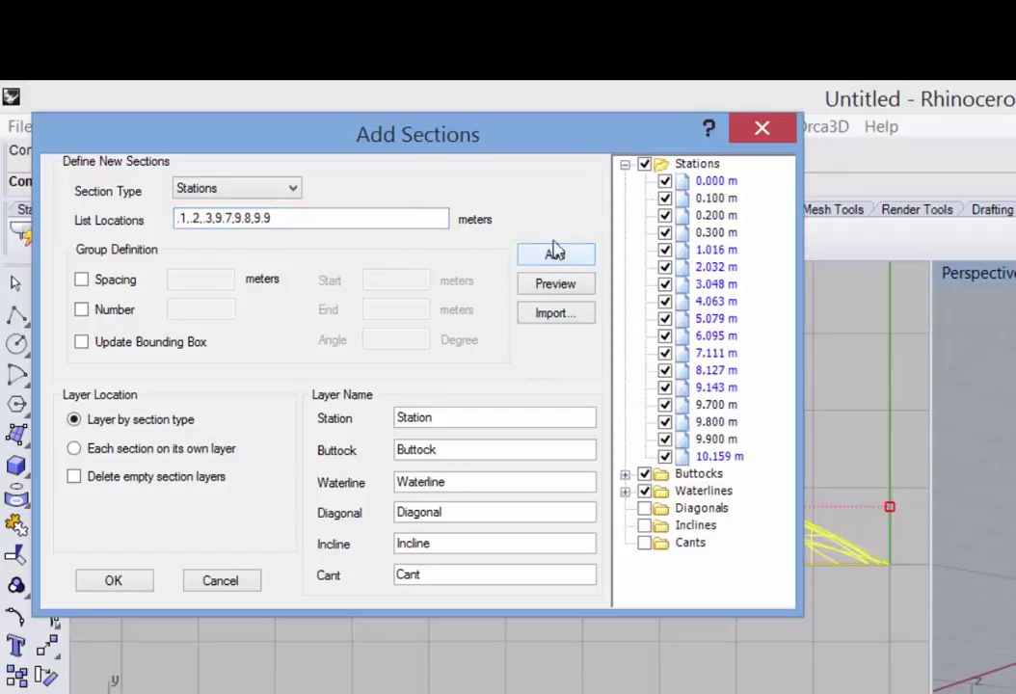
# Enable the Spacing and Number group options without values, create the added stations on the hull, and clear the selection.
pyautogui.click(82, 280)
pyautogui.click(81, 311)
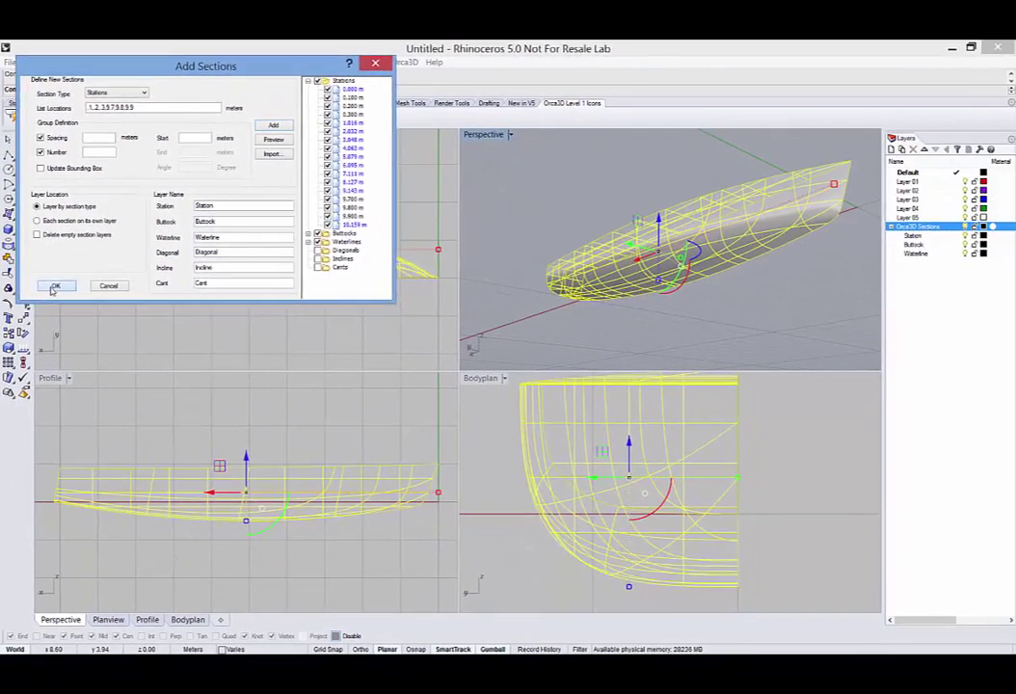
pyautogui.click(113, 580)
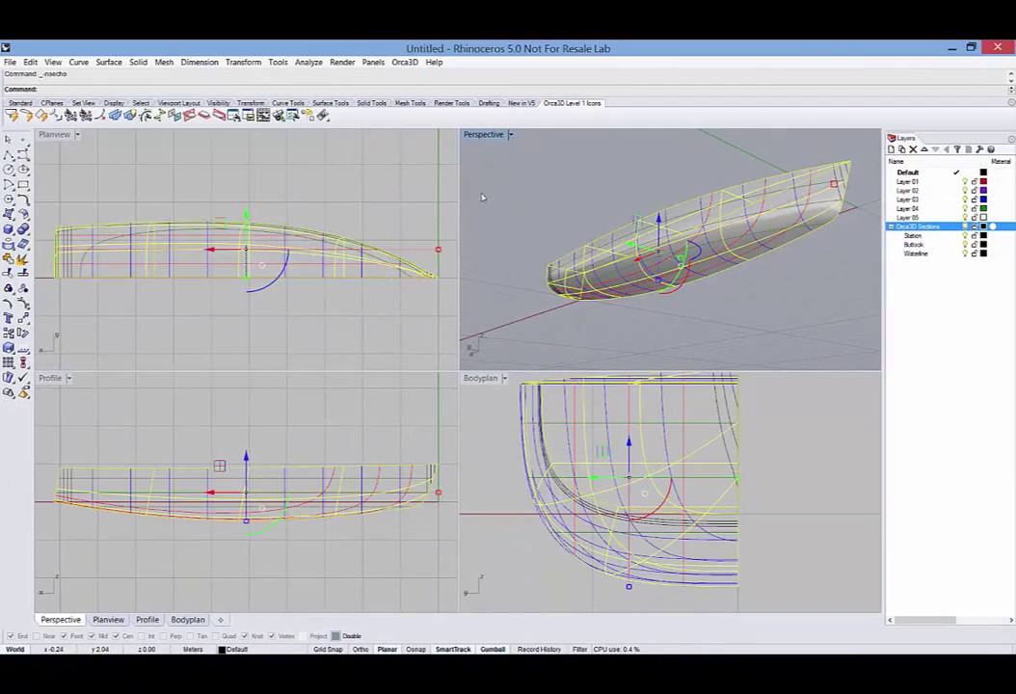
pyautogui.press('Escape')
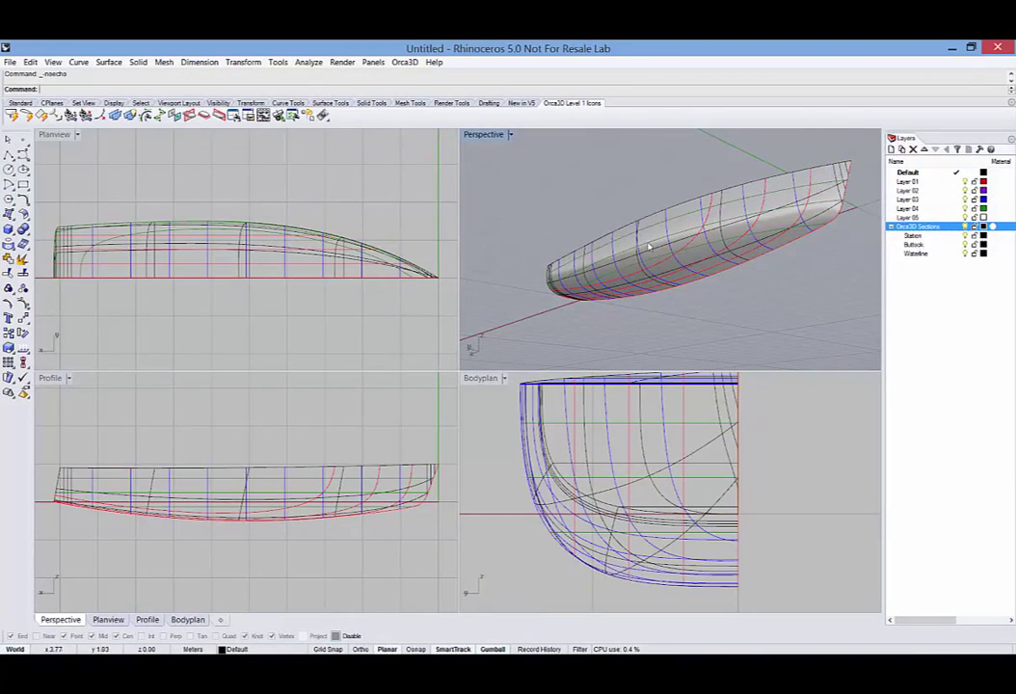